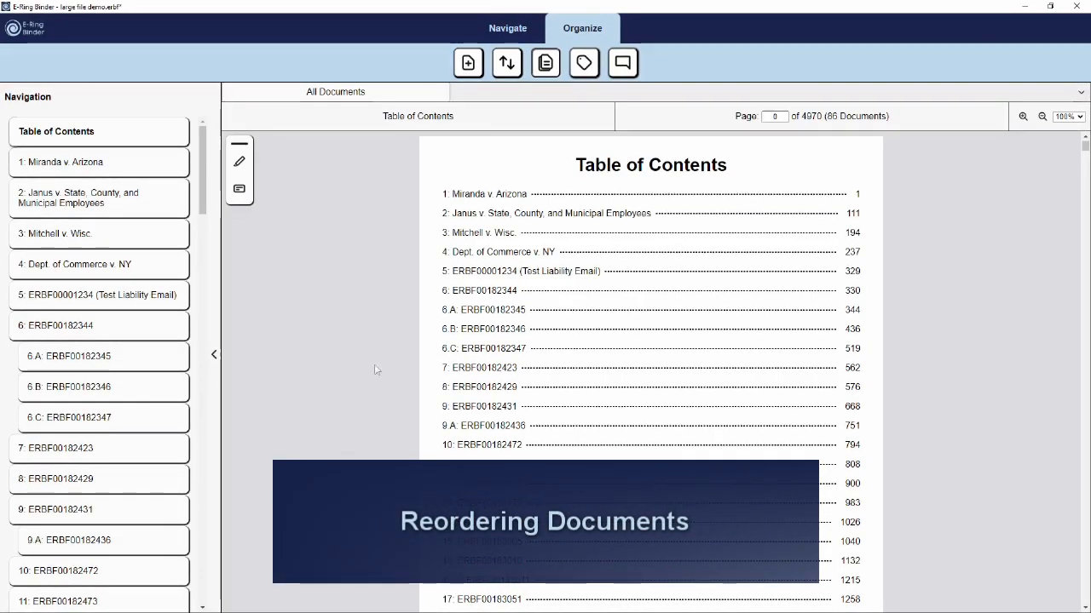
Reorder the binder documents as Janus v. State, Dept. of Commerce v. NY, Miranda v. Arizona, Mitchell v. Wisc
{"action": "left_click", "coordinate": [507, 63]}
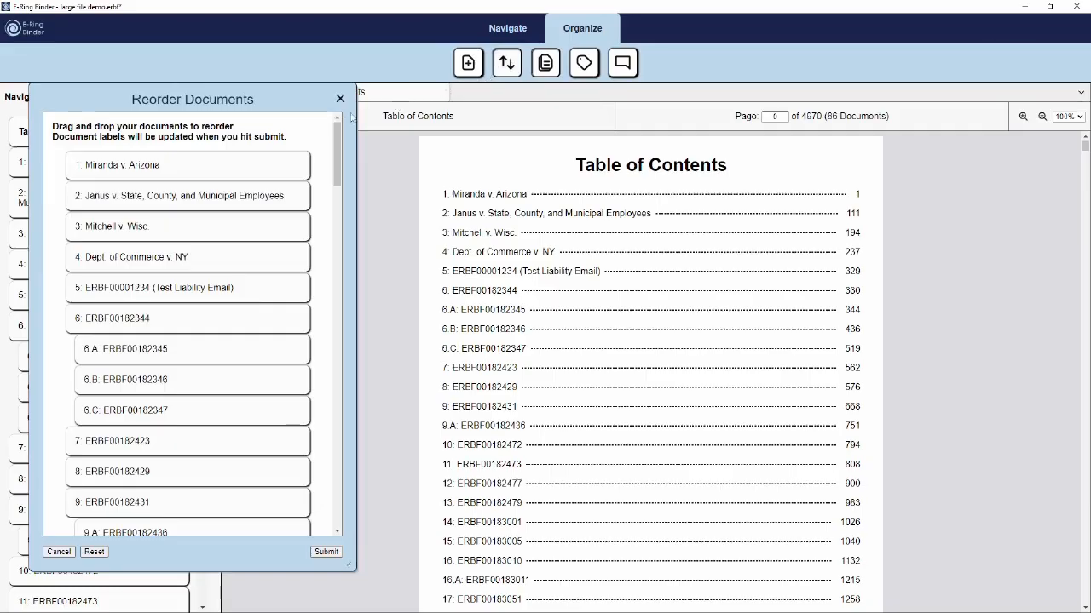
{"action": "left_click_drag", "start_coordinate": [212, 165], "coordinate": [68, 271]}
{"action": "left_click_drag", "start_coordinate": [75, 225], "coordinate": [63, 180]}
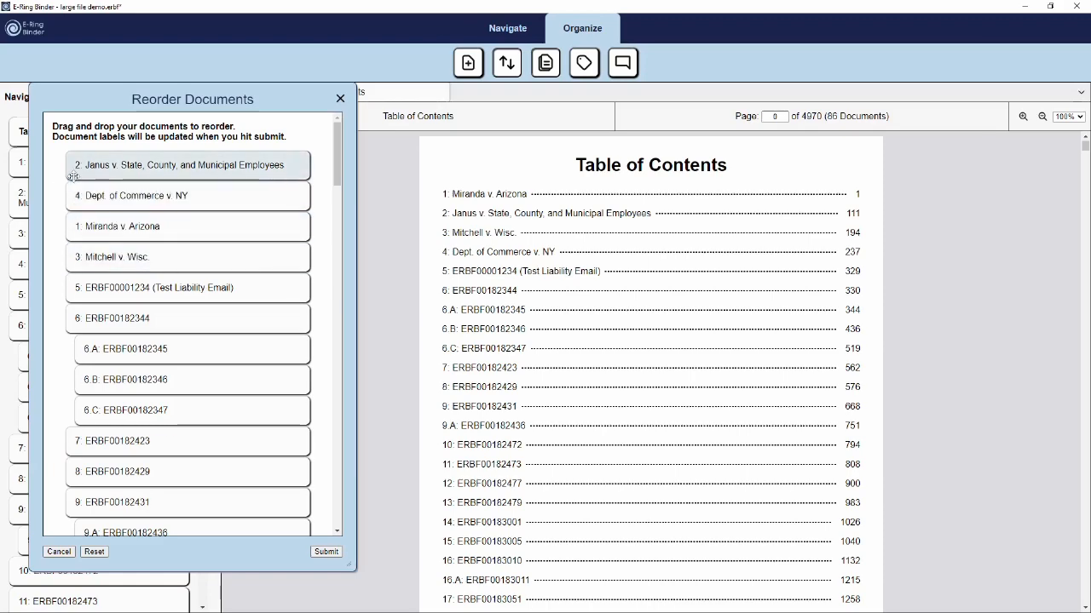
Move Dept. of Commerce v. NY and Miranda v. Arizona together to the start of the document order
{"action": "left_click", "coordinate": [131, 189]}
{"action": "left_click", "coordinate": [126, 229]}
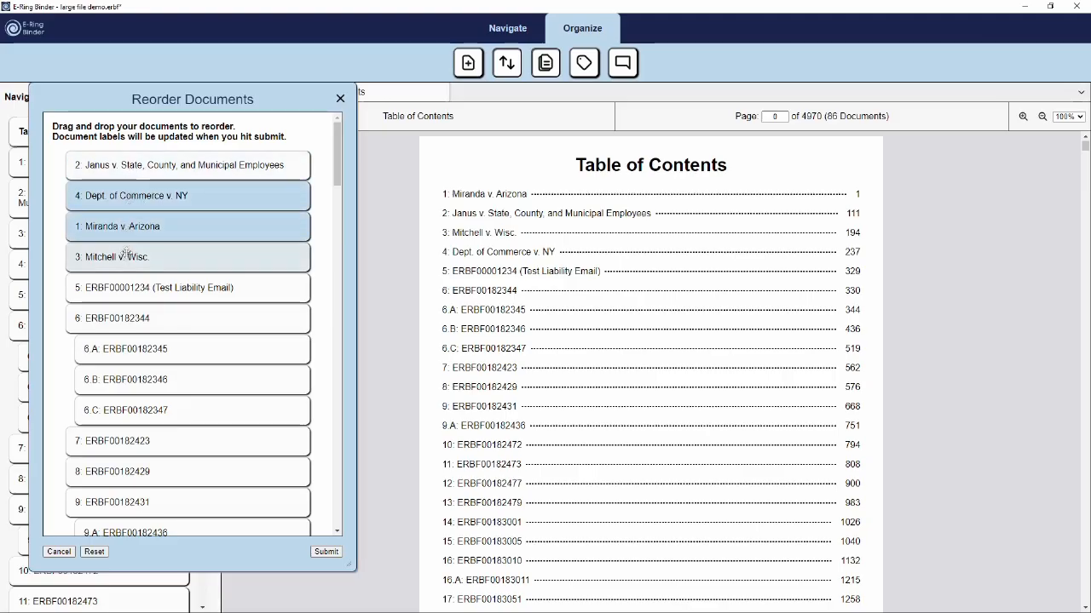
{"action": "left_click_drag", "start_coordinate": [122, 224], "coordinate": [75, 155]}
Rearrange the first four documents as Miranda v. Arizona, Janus v. State, Mitchell v. Wisc., Dept. of Commerce v. NY
{"action": "left_click", "coordinate": [146, 161]}
{"action": "left_click_drag", "start_coordinate": [145, 161], "coordinate": [89, 297]}
{"action": "left_click", "coordinate": [111, 256]}
{"action": "left_click_drag", "start_coordinate": [101, 219], "coordinate": [92, 166]}
{"action": "left_click_drag", "start_coordinate": [114, 255], "coordinate": [111, 280]}
Nest Janus v. State, County, and Municipal Employees under Miranda v. Arizona and submit the new document order
{"action": "left_click_drag", "start_coordinate": [120, 229], "coordinate": [115, 247]}
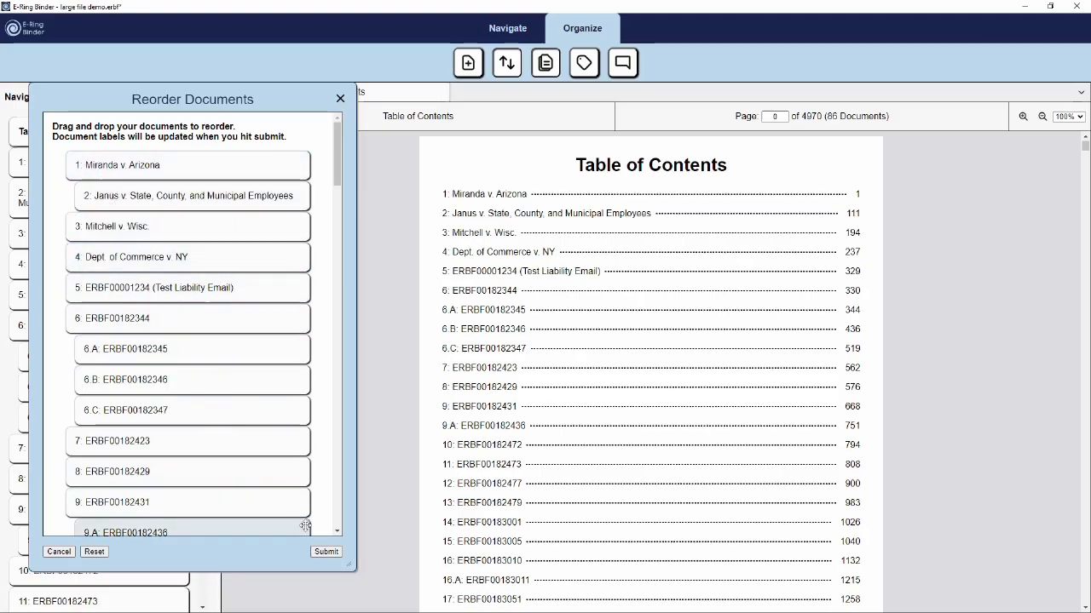
{"action": "left_click", "coordinate": [326, 551]}
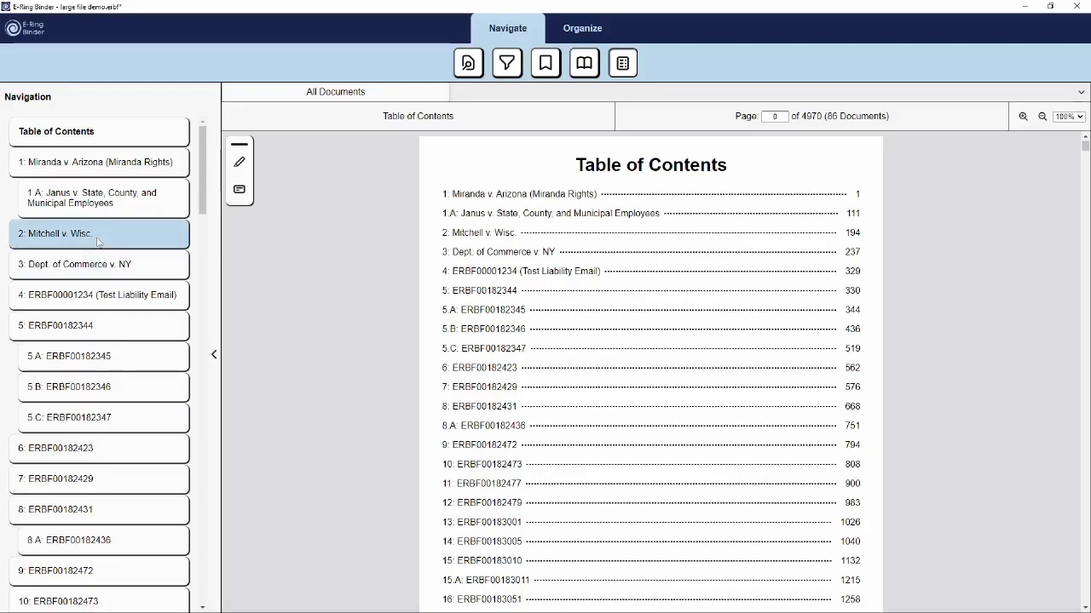
Remove the document ERBF00001234 (Test Liability Email) from the binder and undo the removal
{"action": "left_click", "coordinate": [96, 241]}
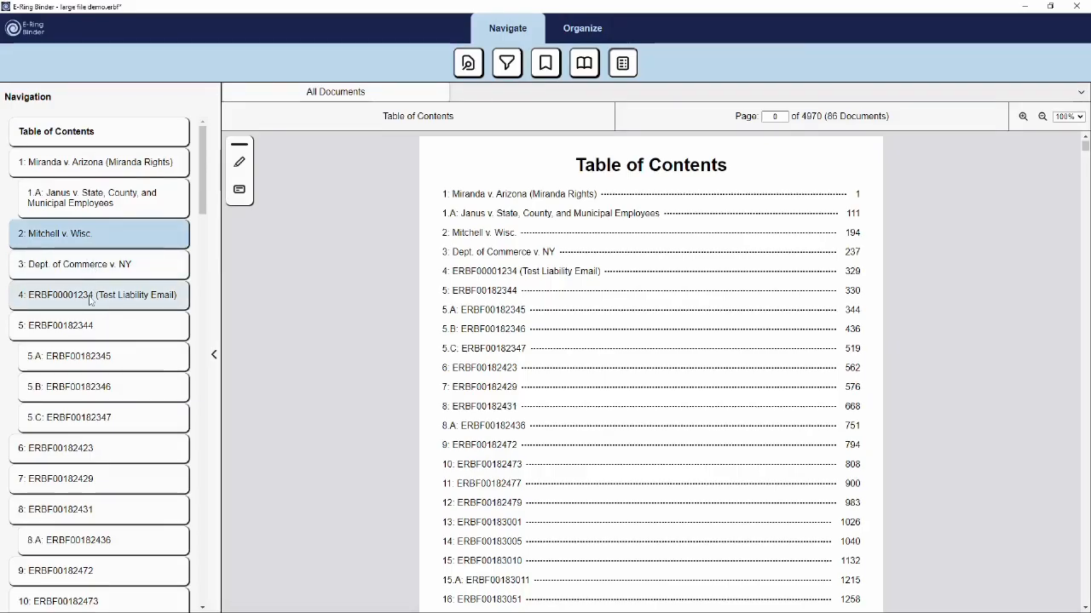
{"action": "left_click", "coordinate": [90, 298], "text": "shift"}
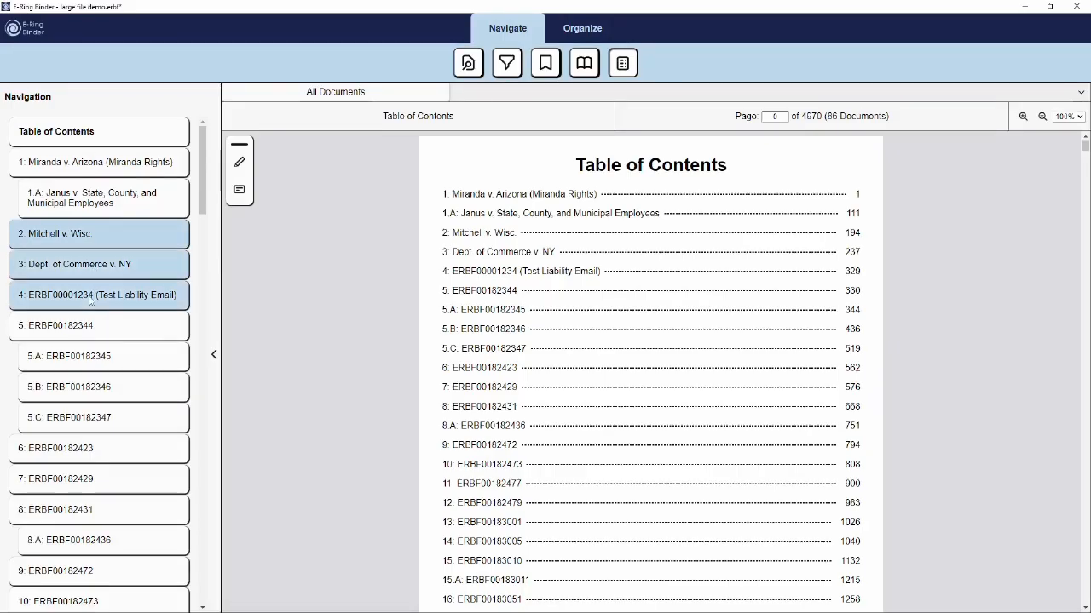
{"action": "left_click", "coordinate": [89, 298]}
{"action": "right_click", "coordinate": [89, 299]}
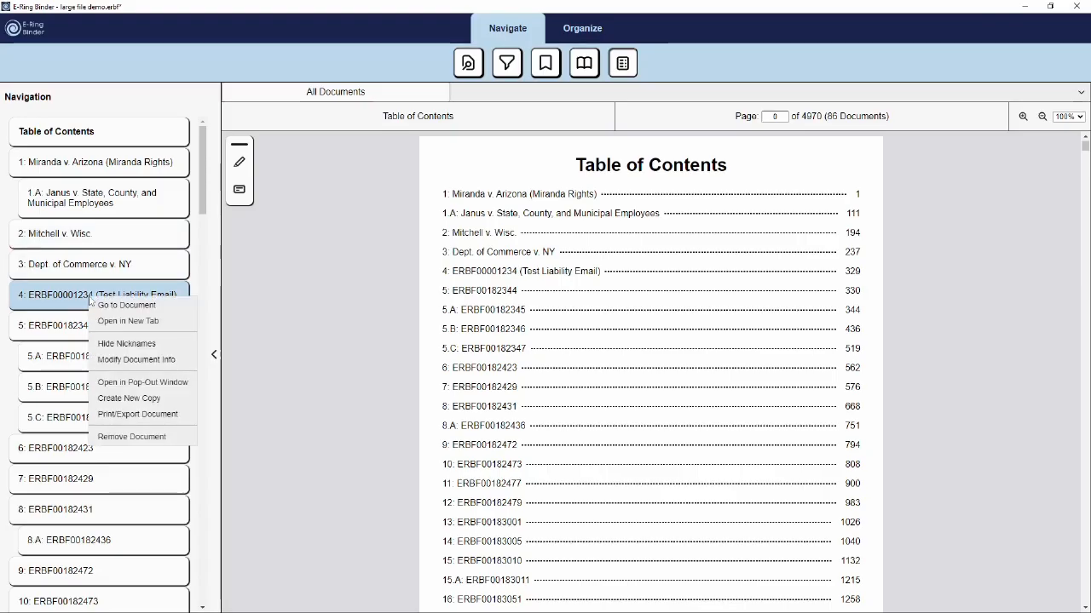
{"action": "left_click", "coordinate": [118, 436]}
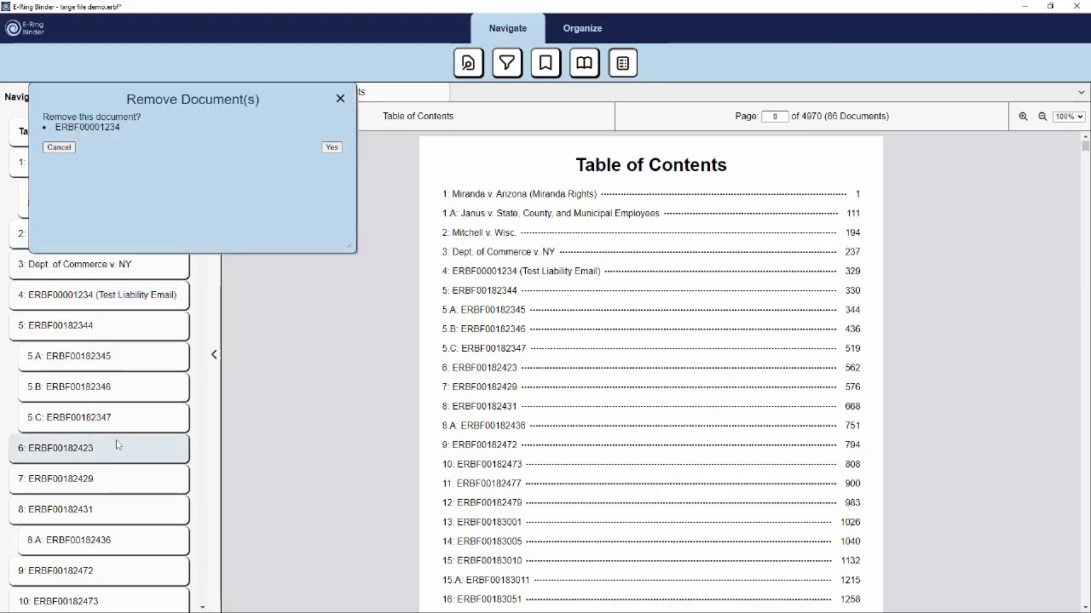
{"action": "left_click", "coordinate": [333, 149]}
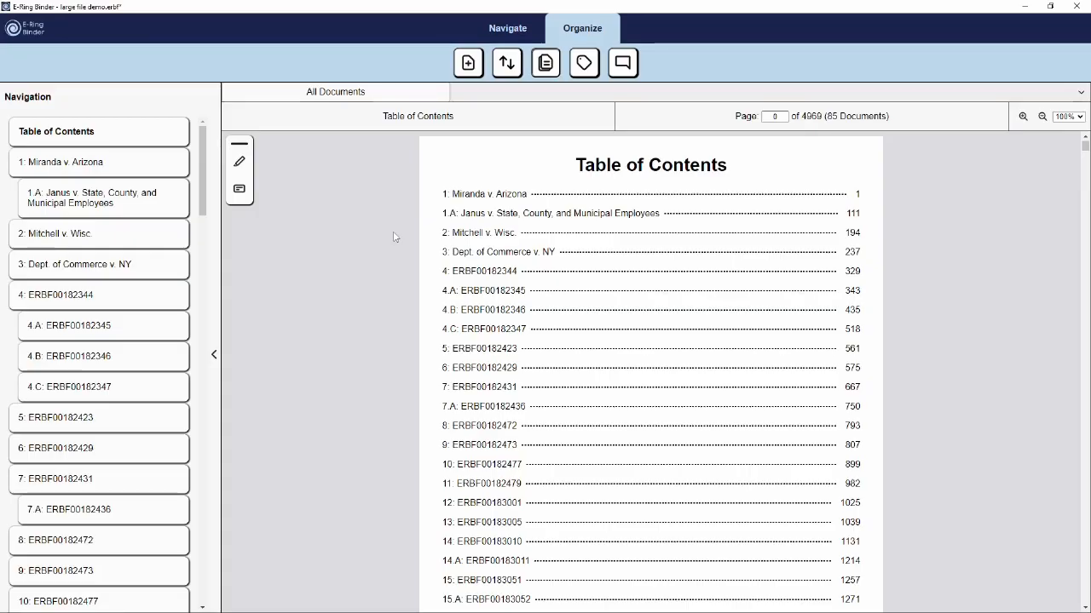
{"action": "key", "text": "ctrl+z"}
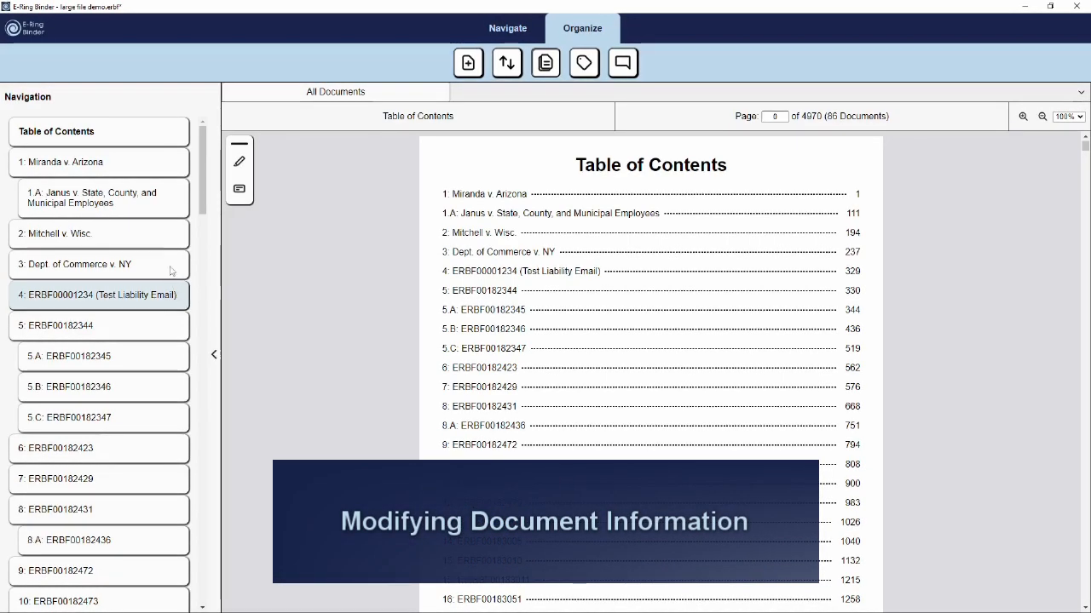
Open the document information of Miranda v. Arizona for modification and enter the nickname Miranda Rights
{"action": "left_click", "coordinate": [122, 161]}
{"action": "scroll", "coordinate": [394, 436], "scroll_direction": "down", "scroll_amount": 1}
{"action": "right_click", "coordinate": [109, 167]}
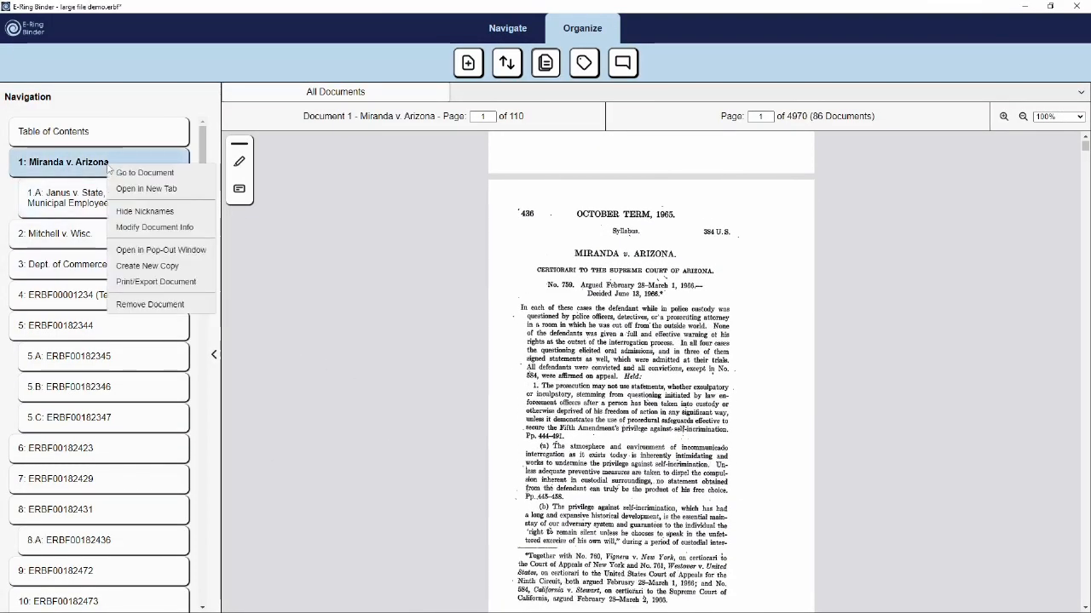
{"action": "left_click", "coordinate": [121, 227]}
{"action": "left_click", "coordinate": [177, 200]}
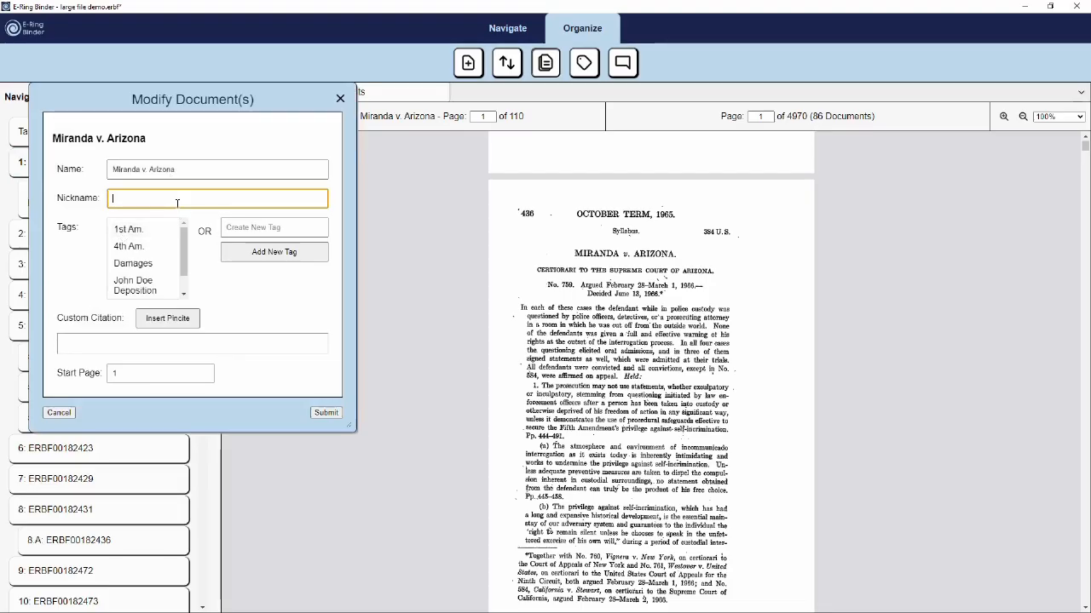
{"action": "type", "text": "Miranda Rights"}
Assign the existing deposition tag to Miranda v. Arizona and add a new tag named 5th Am
{"action": "left_click", "coordinate": [140, 286]}
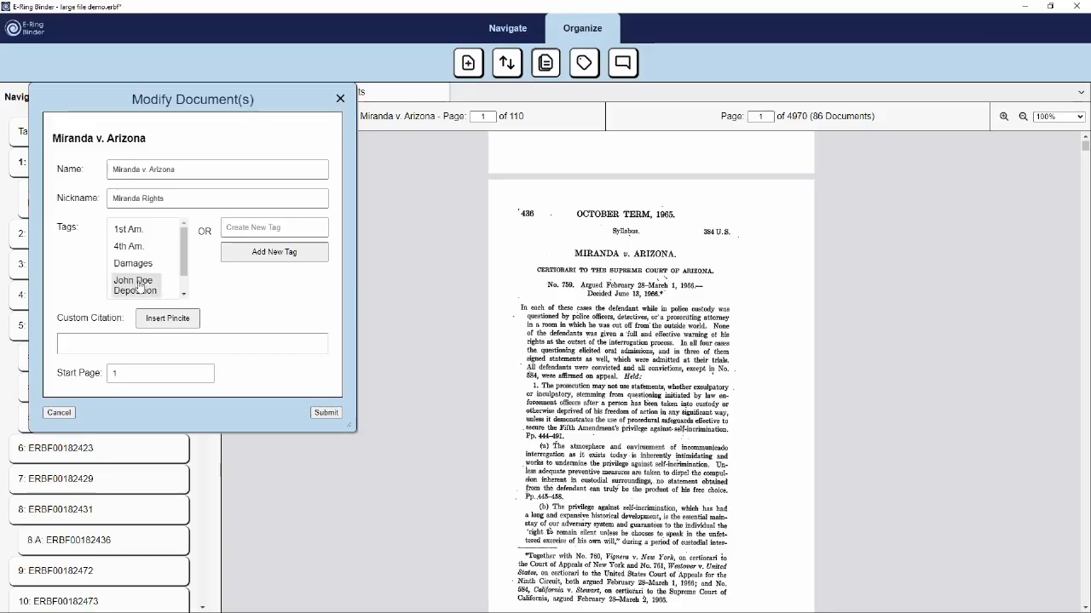
{"action": "left_click", "coordinate": [307, 232]}
{"action": "type", "text": "5th Am."}
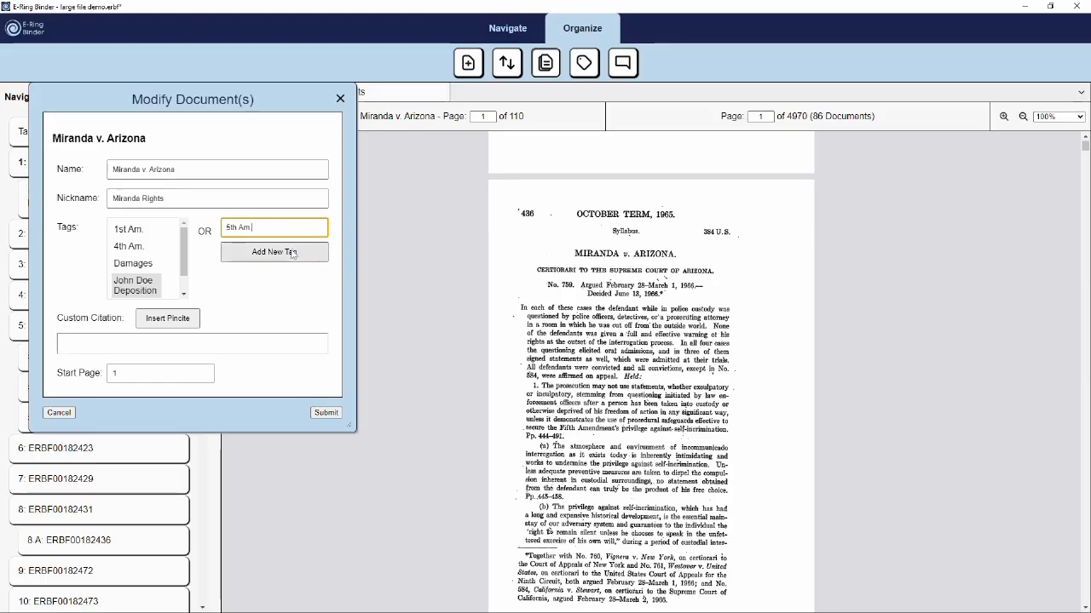
{"action": "left_click", "coordinate": [292, 253]}
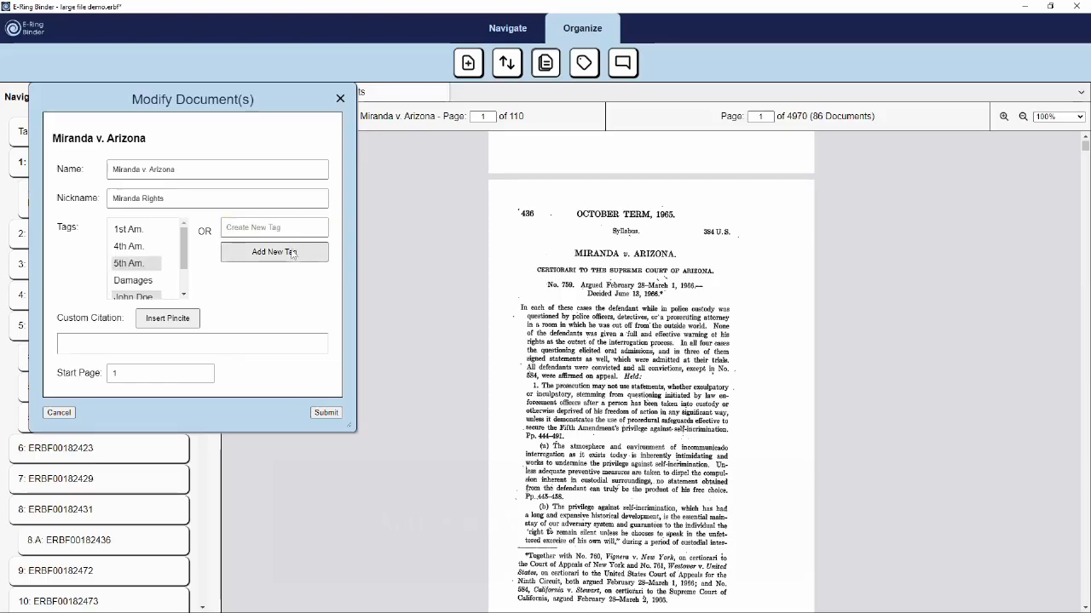
Fill in the custom citation as Miranda v. Arizona, 384 U.S. 436, [/page] (1965)
{"action": "left_click", "coordinate": [204, 349]}
{"action": "type", "text": "Miranda v. Arizona, 384 U.S. 436, [/page] (1965)"}
Copy the syllabus paragraph starting "In each of these cases" with its citation and paste it into a widened Notepad
{"action": "left_click_drag", "start_coordinate": [618, 376], "coordinate": [518, 306]}
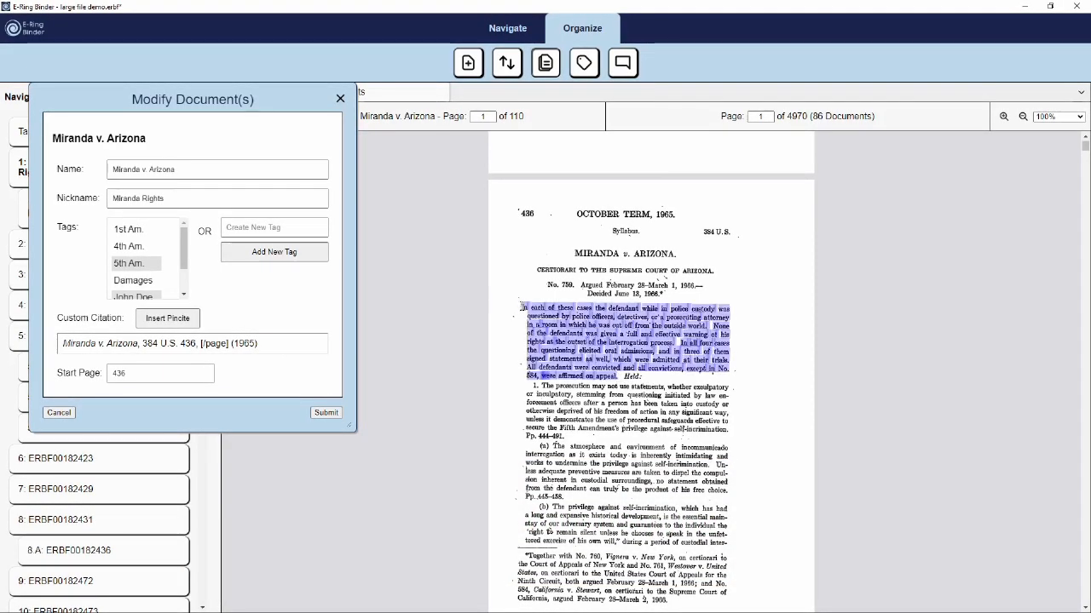
{"action": "right_click", "coordinate": [538, 314]}
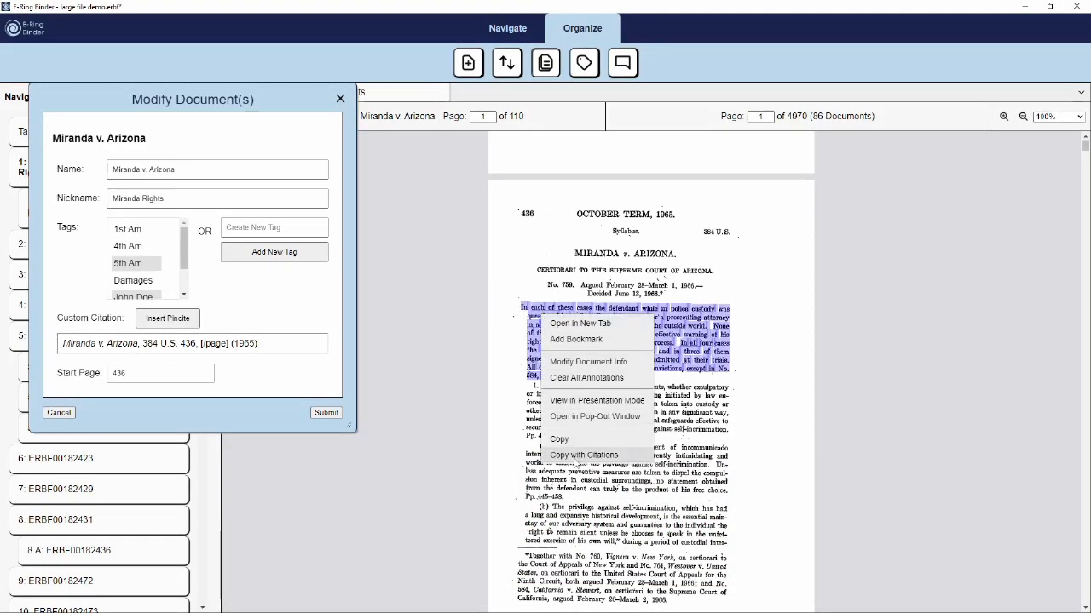
{"action": "left_click", "coordinate": [579, 457]}
{"action": "left_click", "coordinate": [622, 62]}
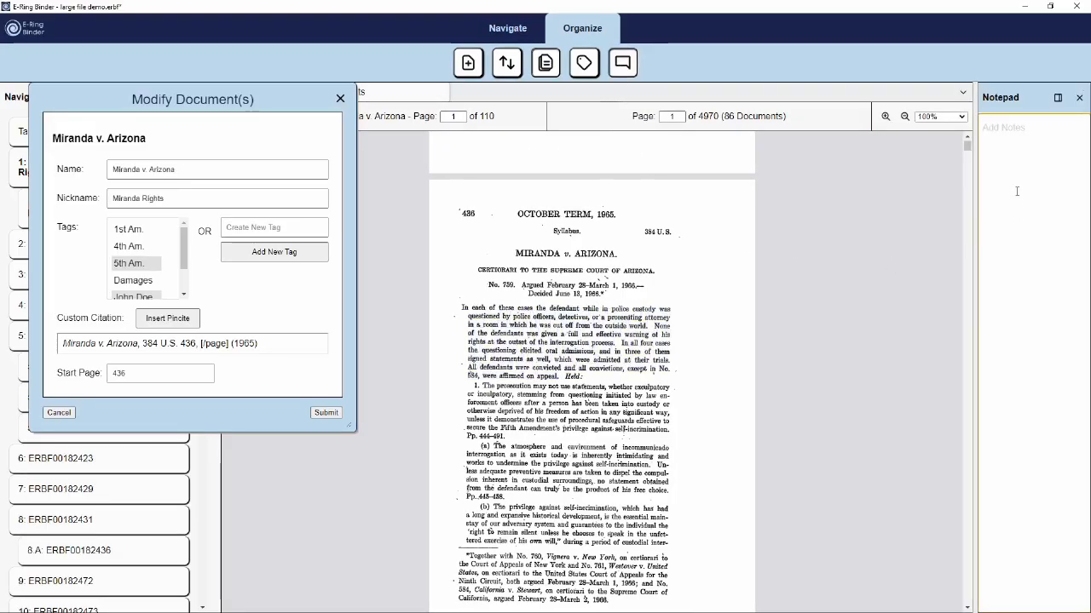
{"action": "left_click_drag", "start_coordinate": [973, 171], "coordinate": [859, 171]}
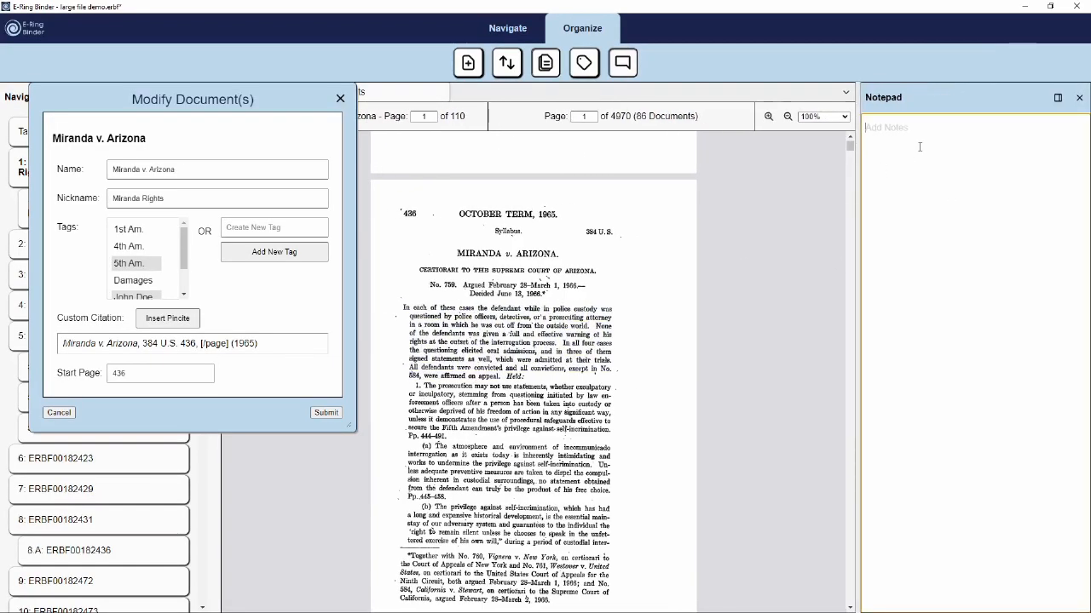
{"action": "key", "text": "ctrl+v"}
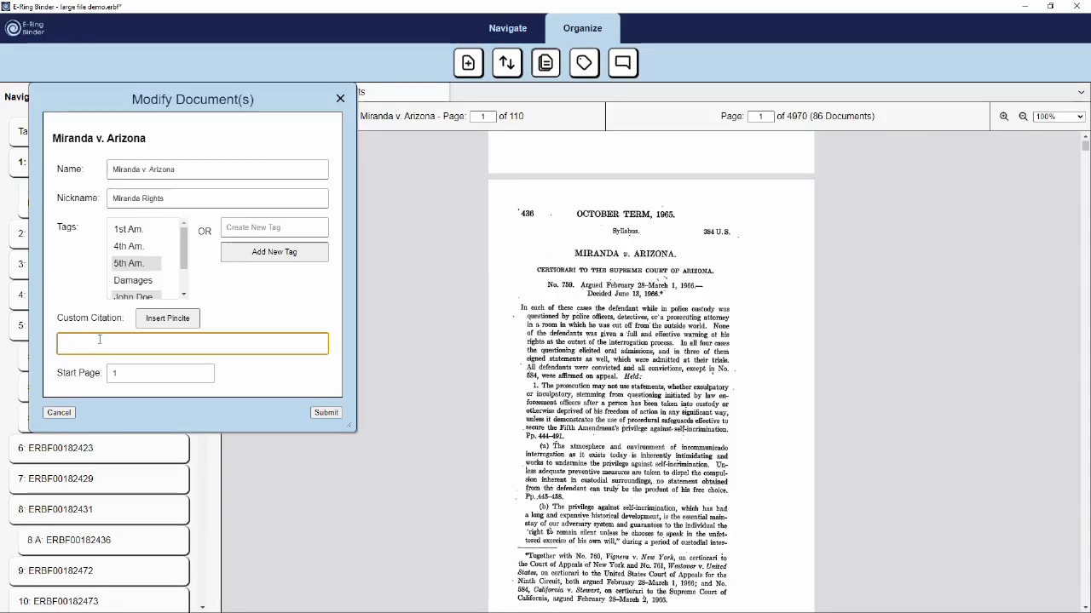
Compose the custom citation Miranda v. Arizona, 384 U.S. 436, [/page] (1965), with the case name in italics and an inserted pincite
{"action": "type", "text": "Arizona"}
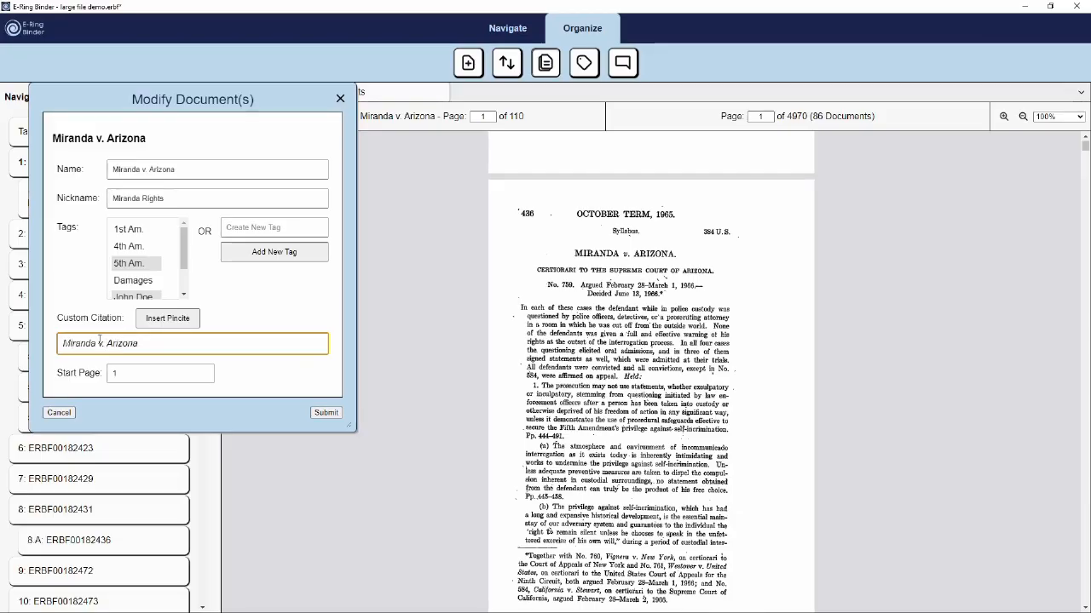
{"action": "type", "text": ", 384 U.S. 436,"}
{"action": "left_click", "coordinate": [186, 318]}
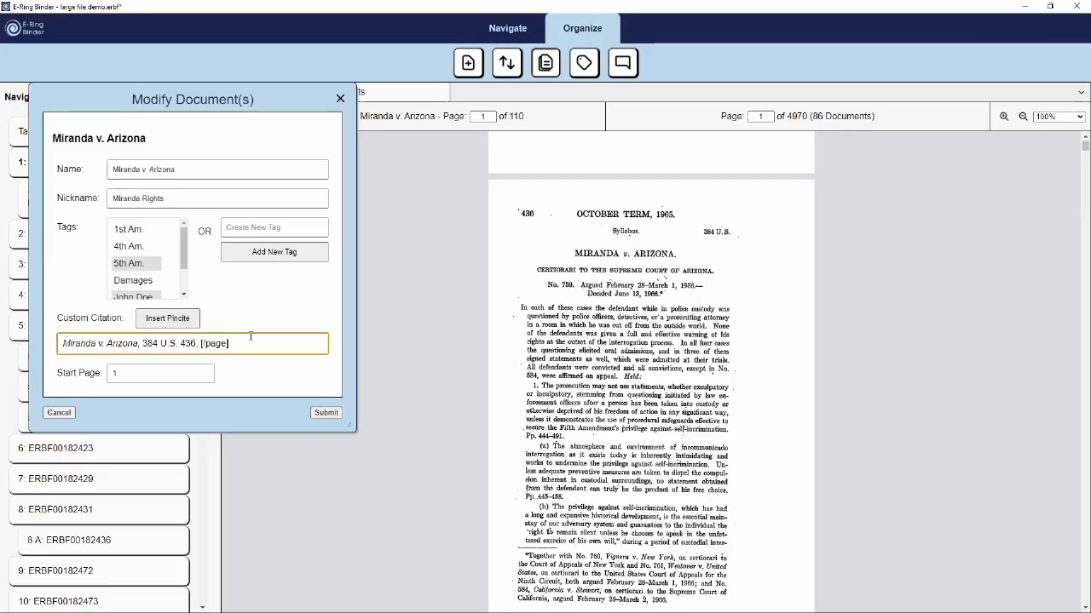
{"action": "type", "text": "(1965"}
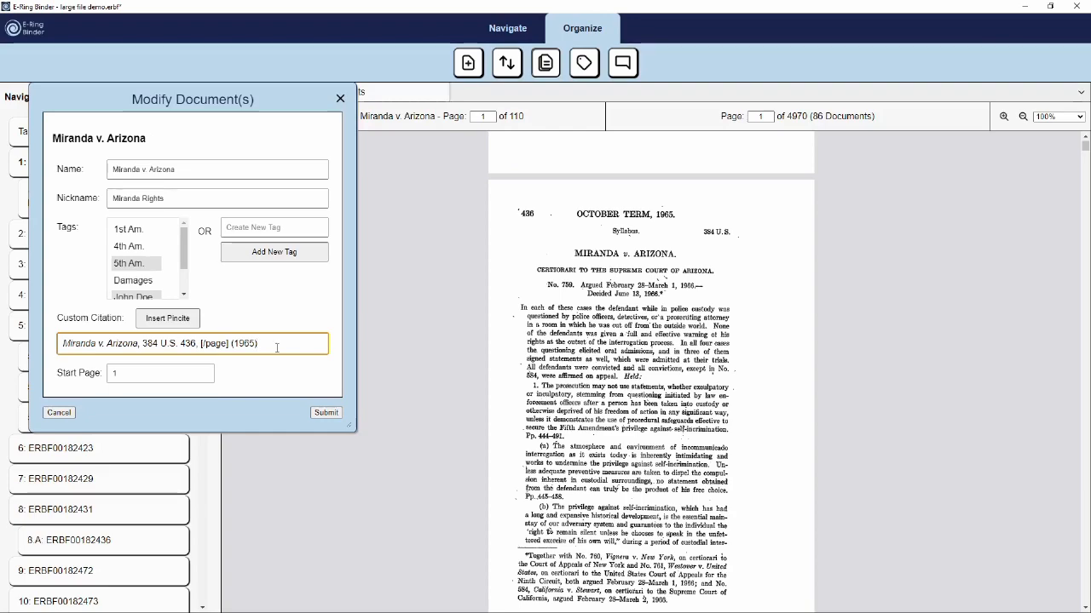
Set the start page of Miranda v. Arizona to 436 and submit the modified document information
{"action": "left_click", "coordinate": [128, 369]}
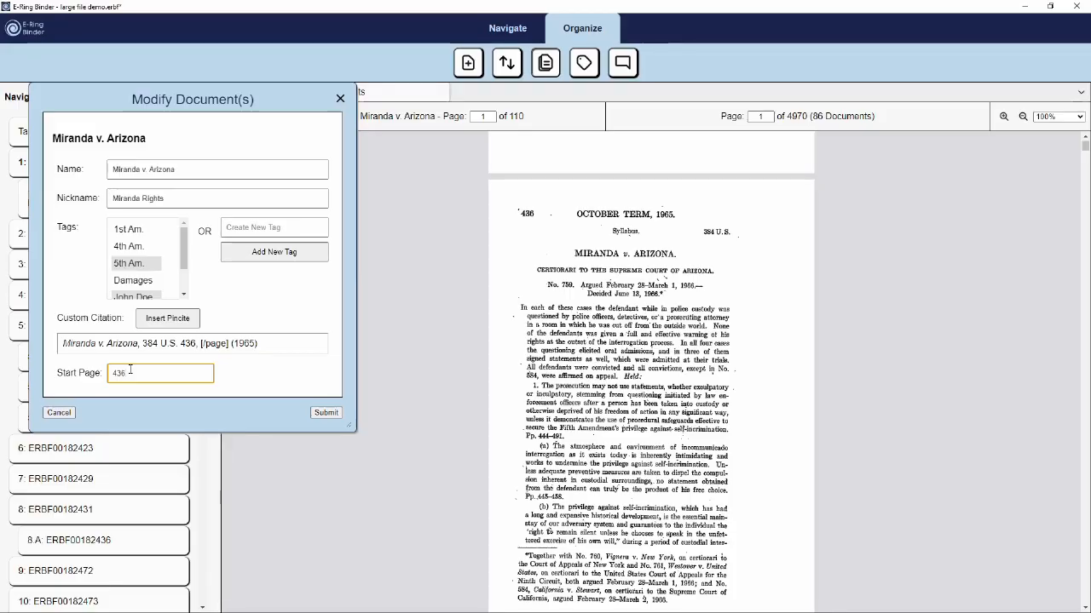
{"action": "left_click", "coordinate": [69, 362]}
{"action": "left_click", "coordinate": [327, 412]}
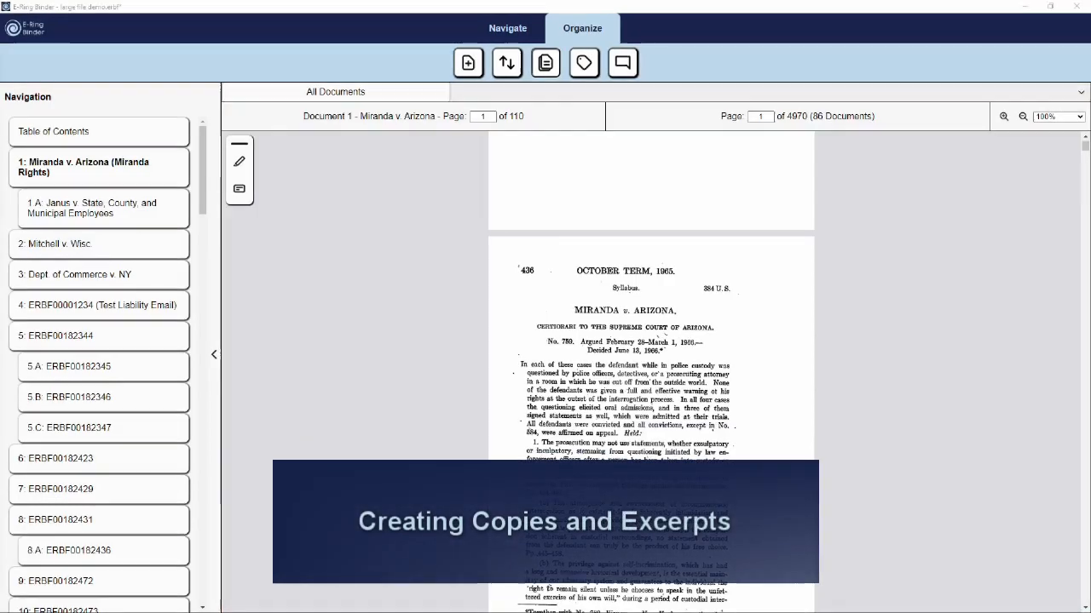
Create a new copy of Miranda v. Arizona containing only pages 1 - 5
{"action": "right_click", "coordinate": [86, 176]}
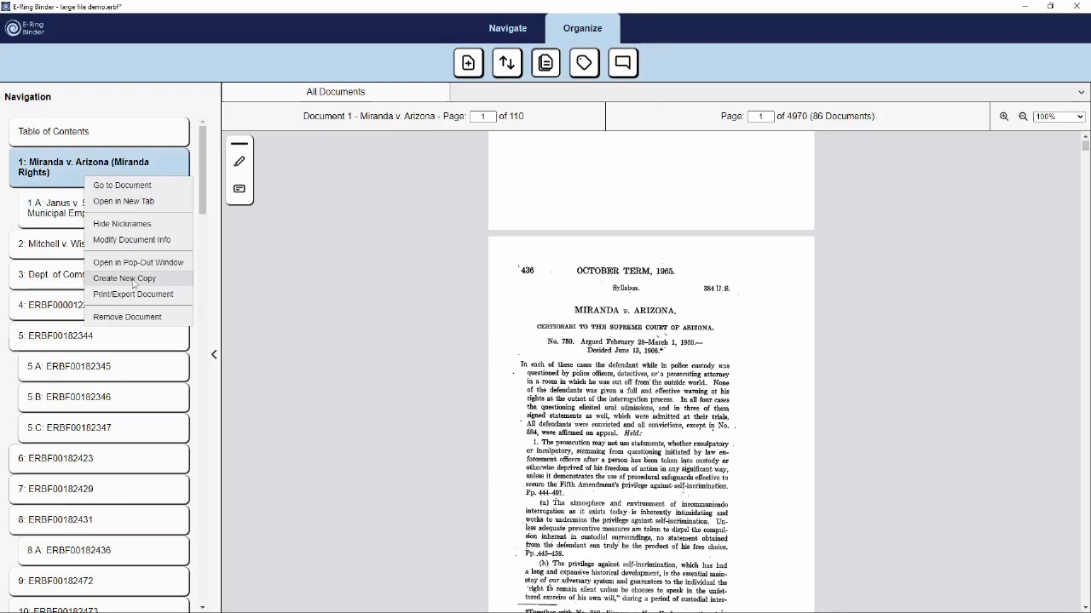
{"action": "left_click", "coordinate": [133, 281]}
{"action": "left_click", "coordinate": [96, 180]}
{"action": "double_click", "coordinate": [150, 181]}
{"action": "type", "text": "5"}
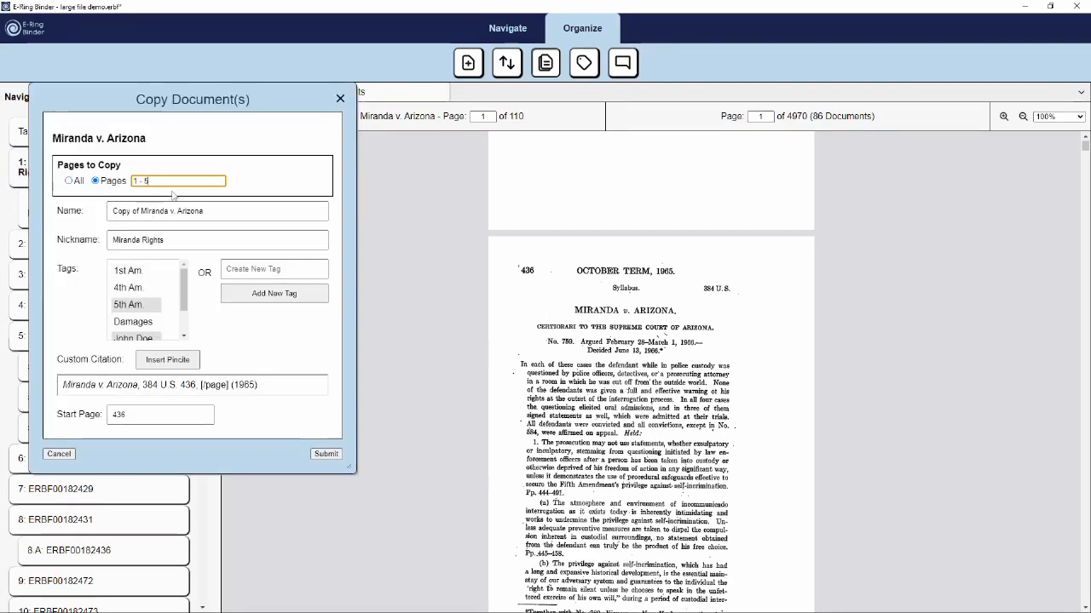
{"action": "left_click", "coordinate": [325, 454]}
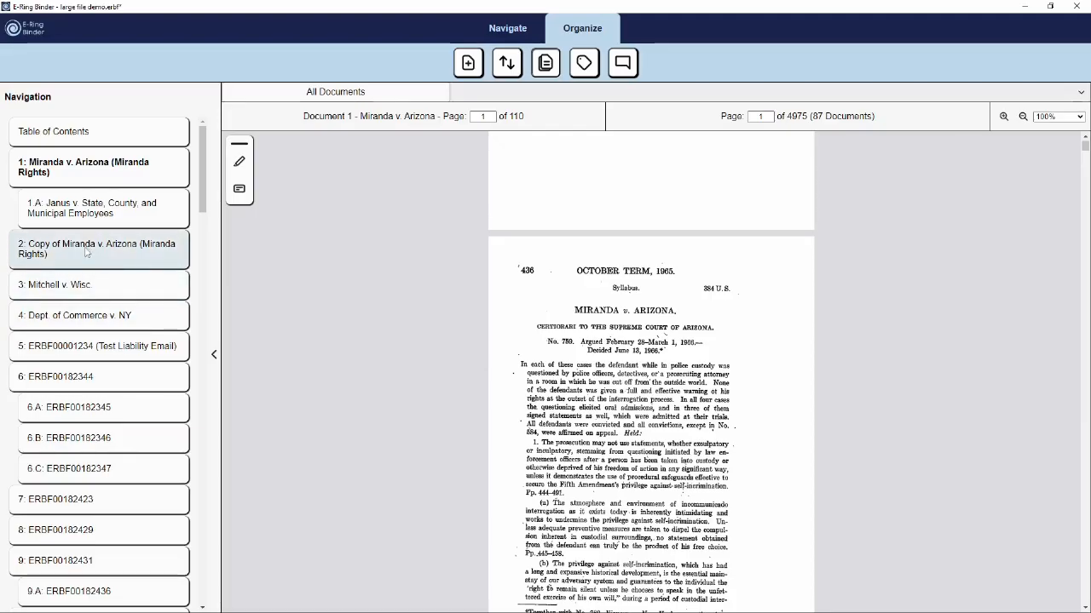
Open the ERBF00001234 (Test Liability Email) document and view its pages through to the start of ERBF00182344
{"action": "left_click", "coordinate": [94, 345]}
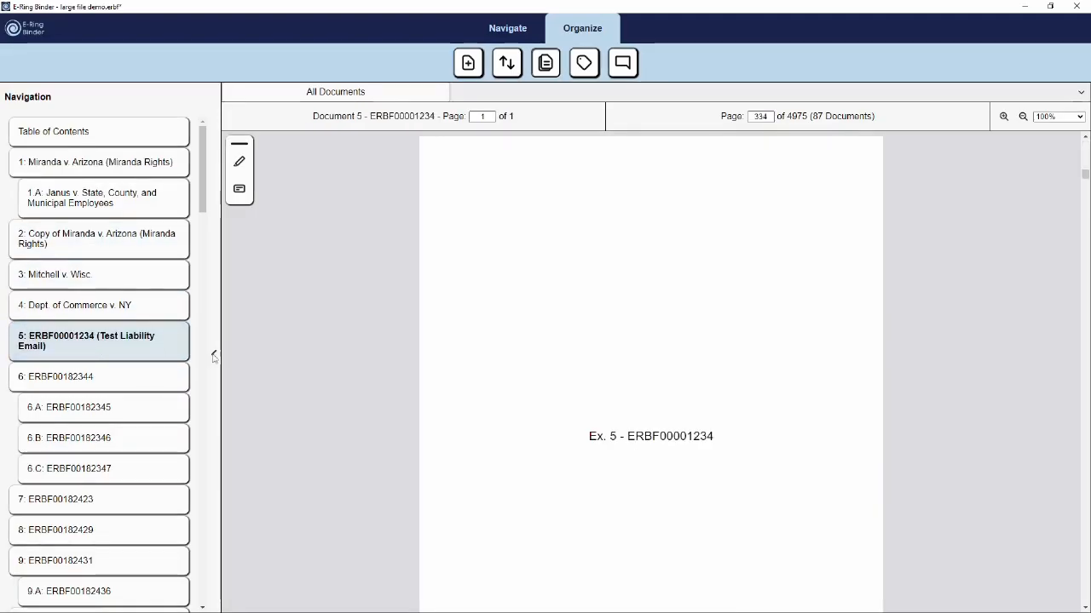
{"action": "scroll", "coordinate": [394, 357], "scroll_direction": "down", "scroll_amount": 5}
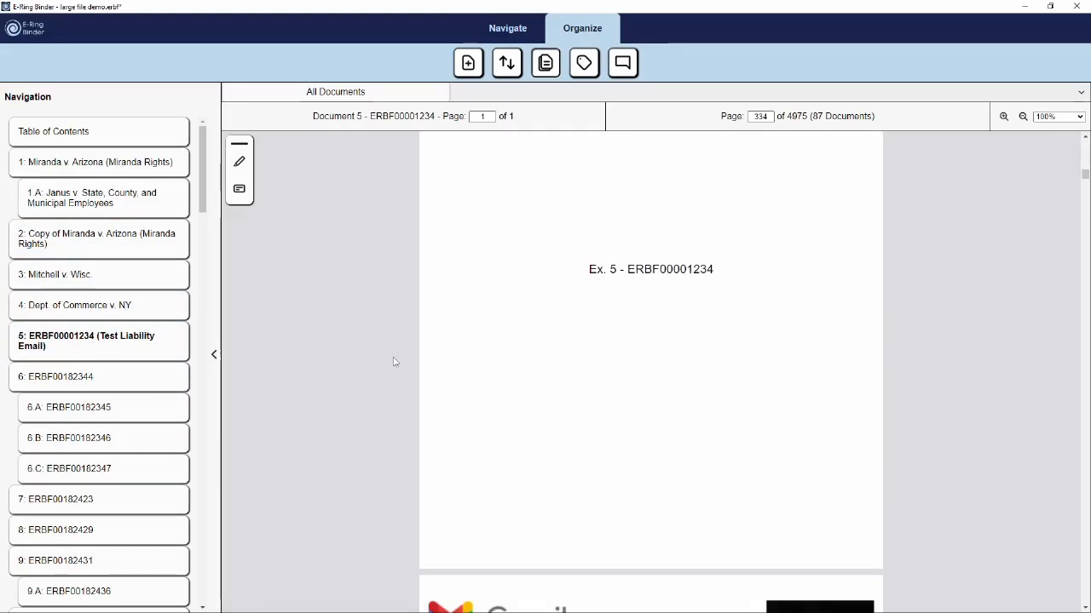
{"action": "scroll", "coordinate": [391, 363], "scroll_direction": "down", "scroll_amount": 8}
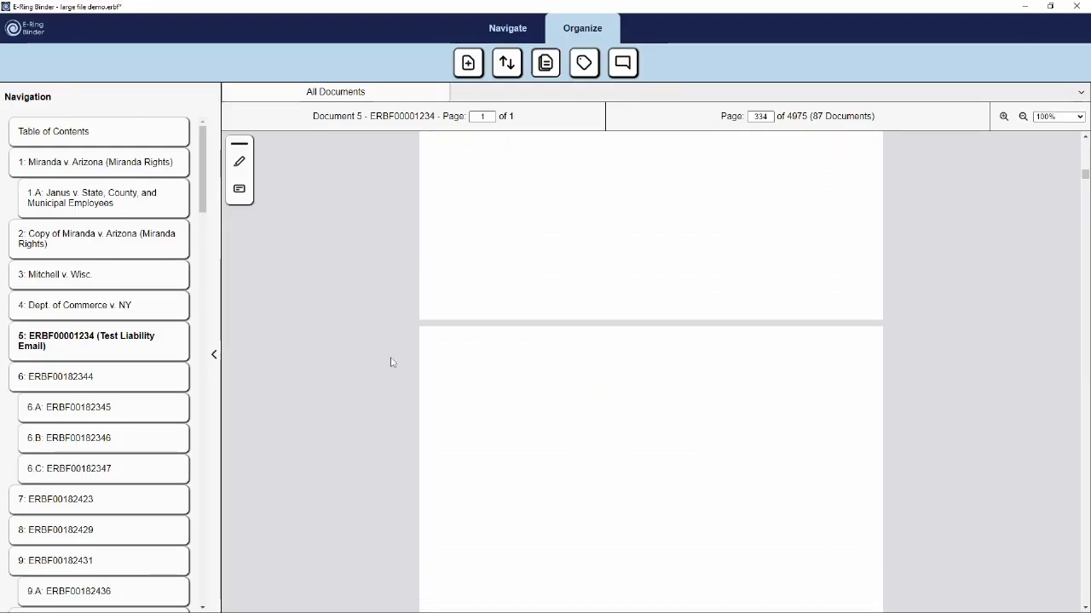
{"action": "scroll", "coordinate": [391, 363], "scroll_direction": "down", "scroll_amount": 5}
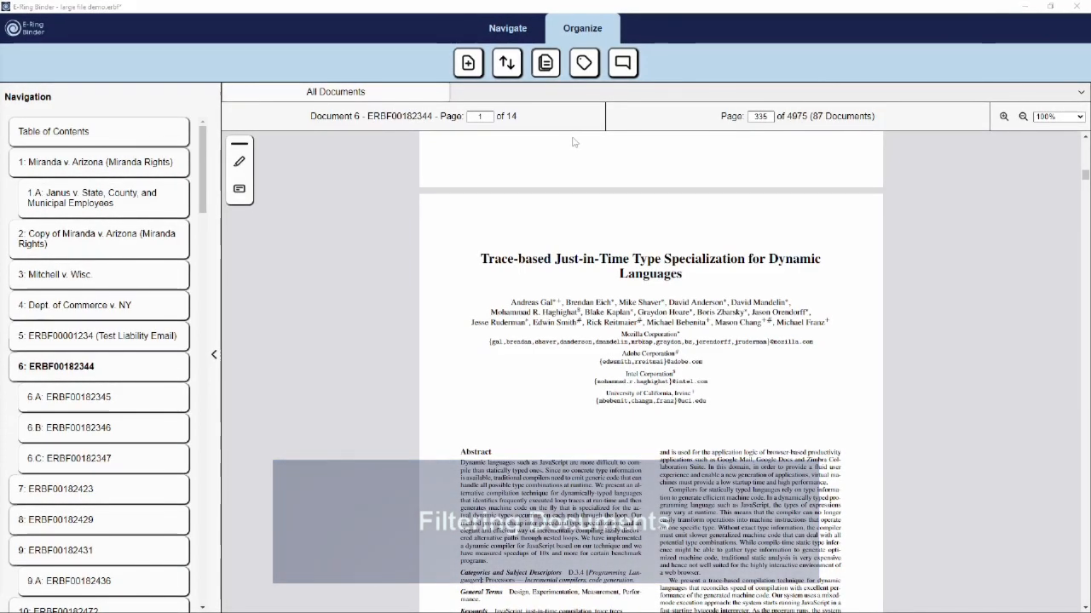
Filter the binder's documents by tags, showing those with any of 1st Am., 4th Am. or 5th Am
{"action": "left_click", "coordinate": [506, 29]}
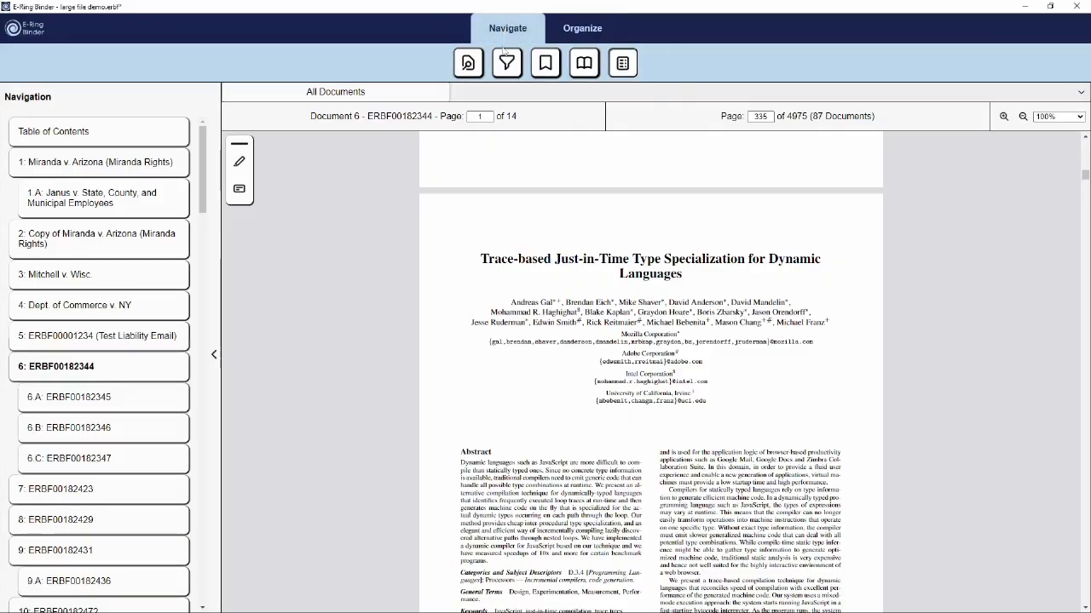
{"action": "left_click", "coordinate": [505, 64]}
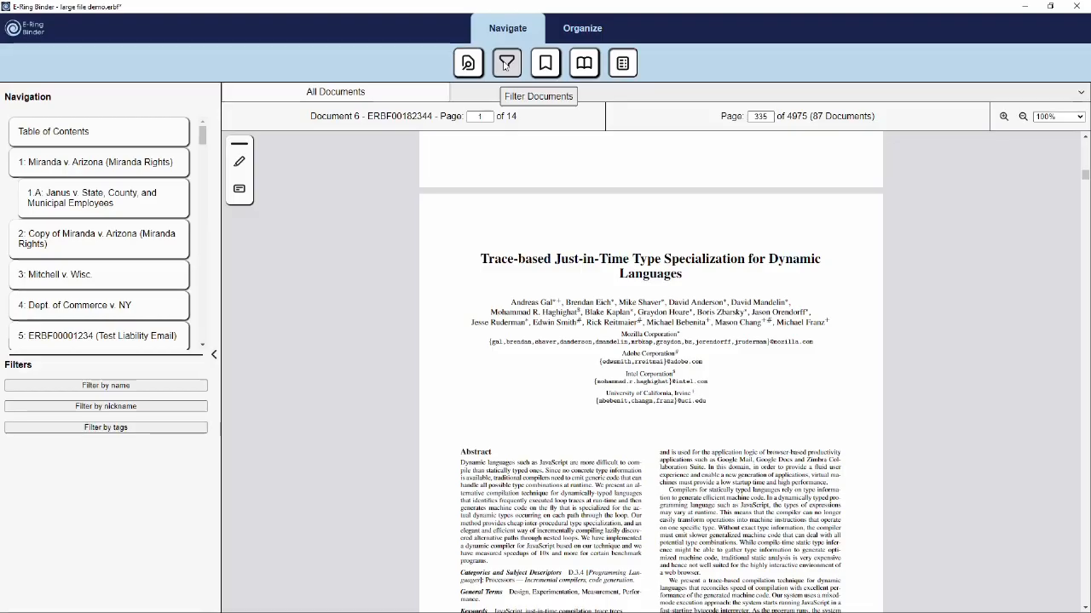
{"action": "left_click", "coordinate": [106, 427]}
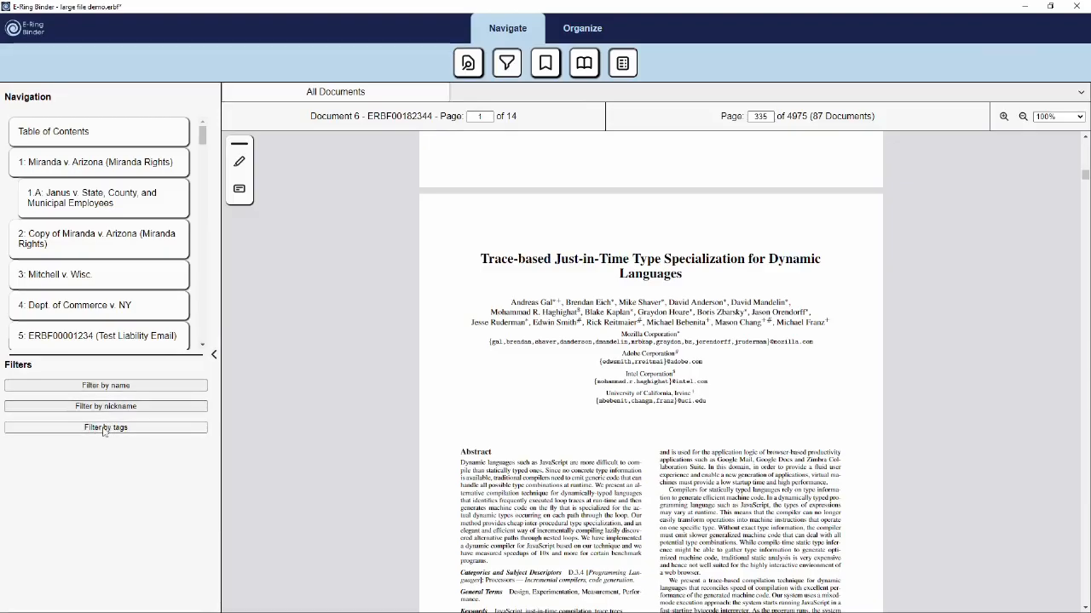
{"action": "left_click", "coordinate": [95, 173]}
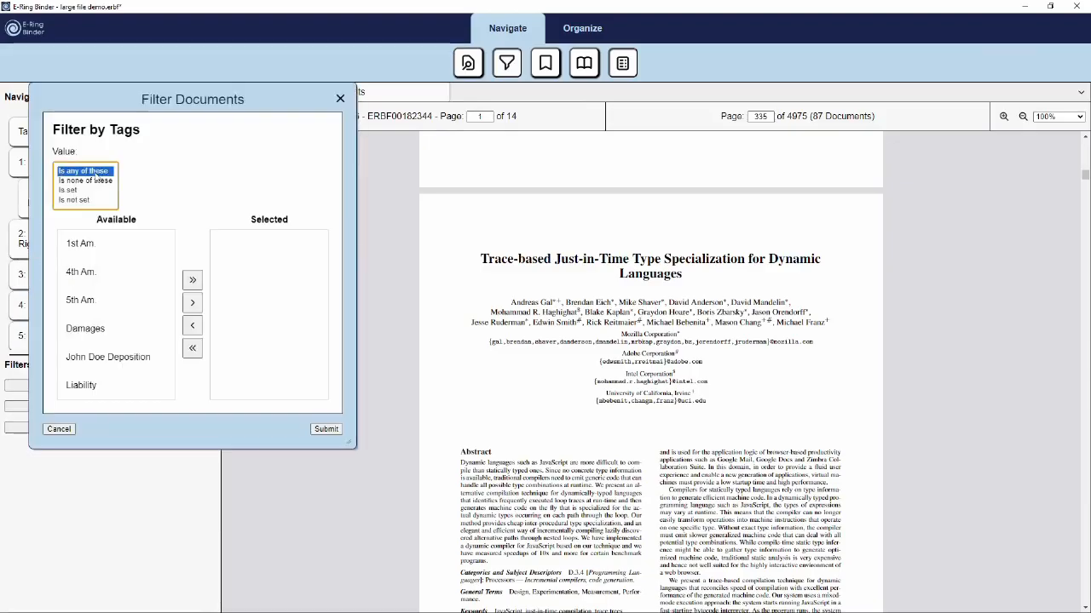
{"action": "left_click", "coordinate": [86, 244]}
{"action": "left_click", "coordinate": [111, 272], "text": "ctrl"}
{"action": "left_click", "coordinate": [128, 301], "text": "ctrl"}
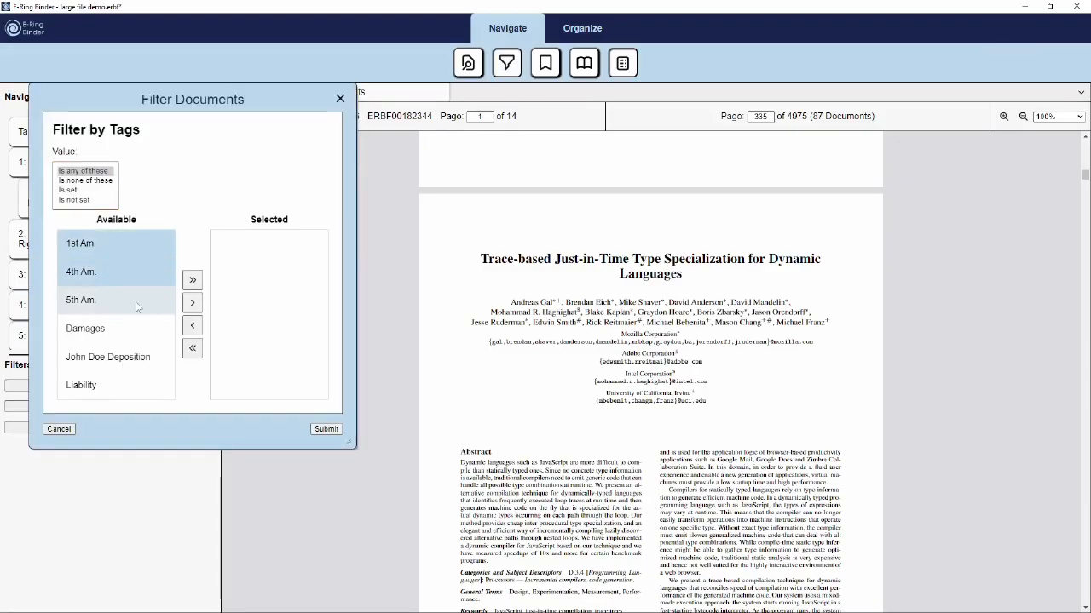
{"action": "left_click", "coordinate": [192, 303]}
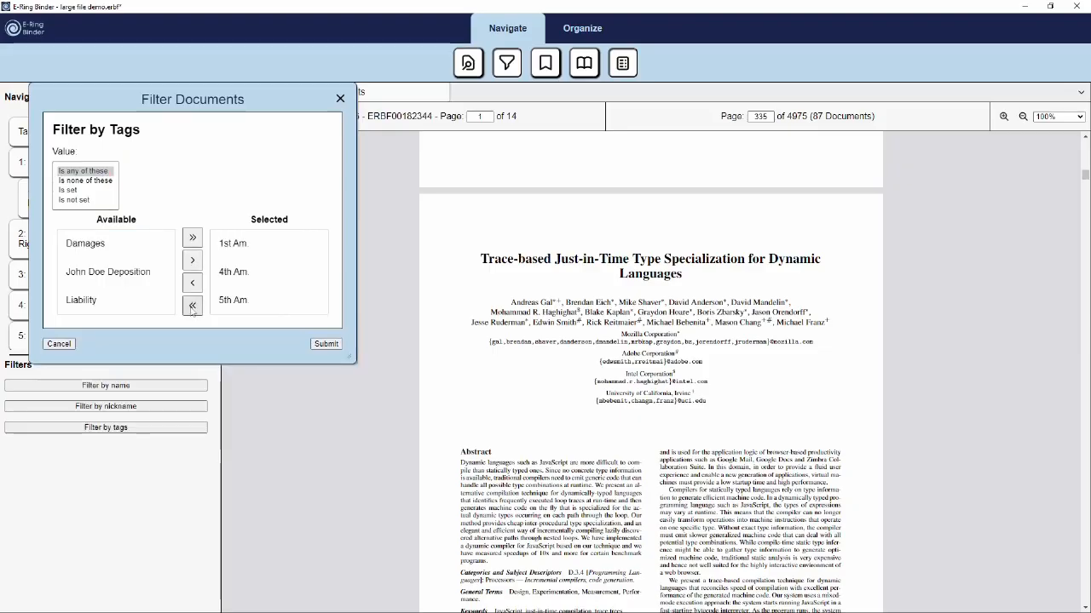
{"action": "left_click", "coordinate": [327, 347]}
Add a name filter for documents whose name contains Mitchell or Dept
{"action": "left_click", "coordinate": [153, 433]}
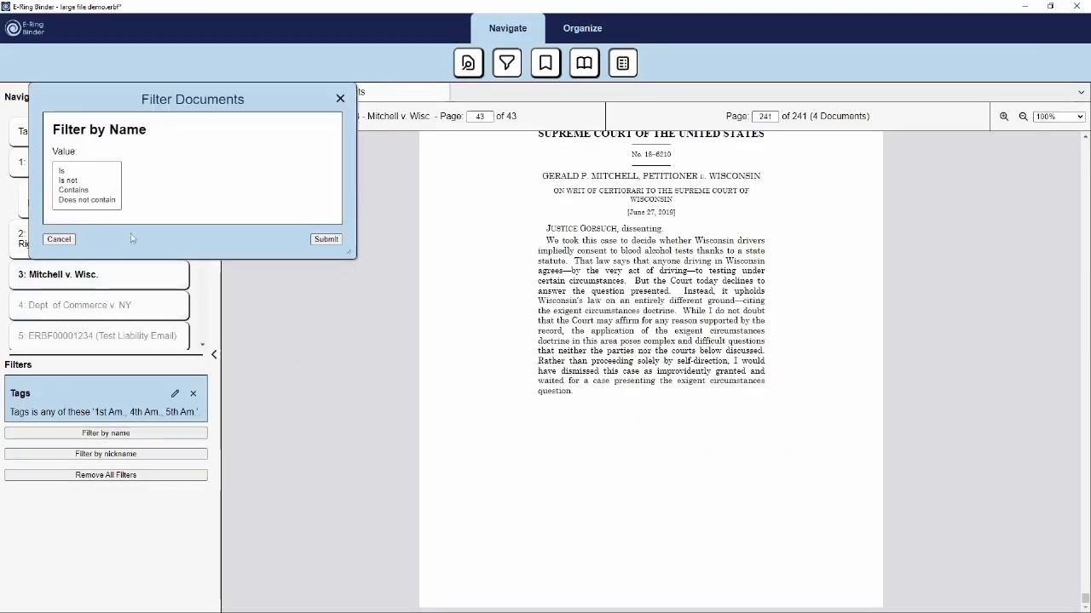
{"action": "left_click", "coordinate": [94, 190]}
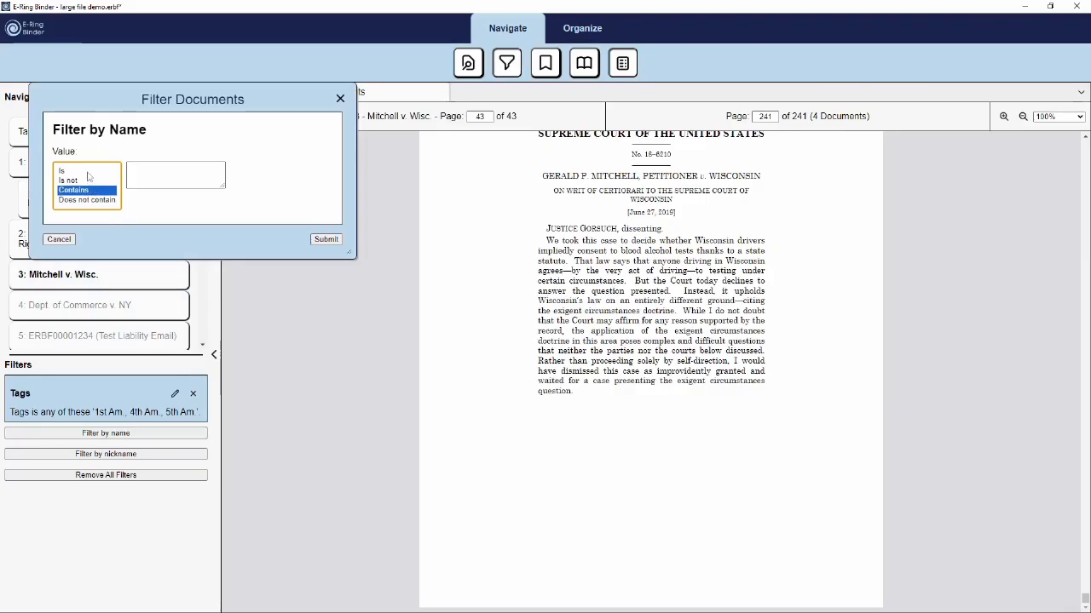
{"action": "left_click", "coordinate": [167, 171]}
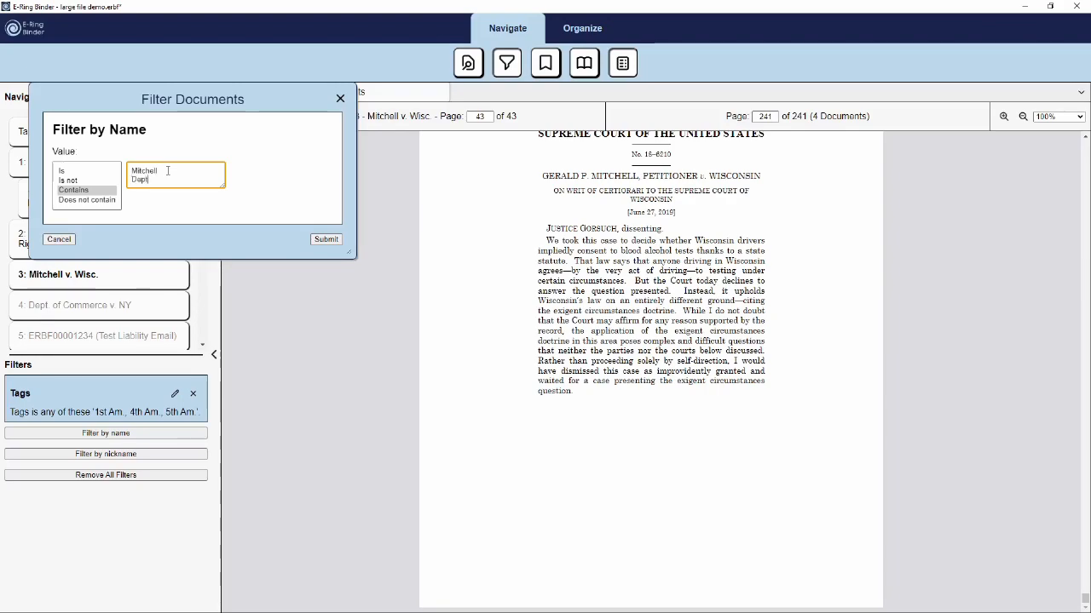
{"action": "left_click", "coordinate": [324, 241]}
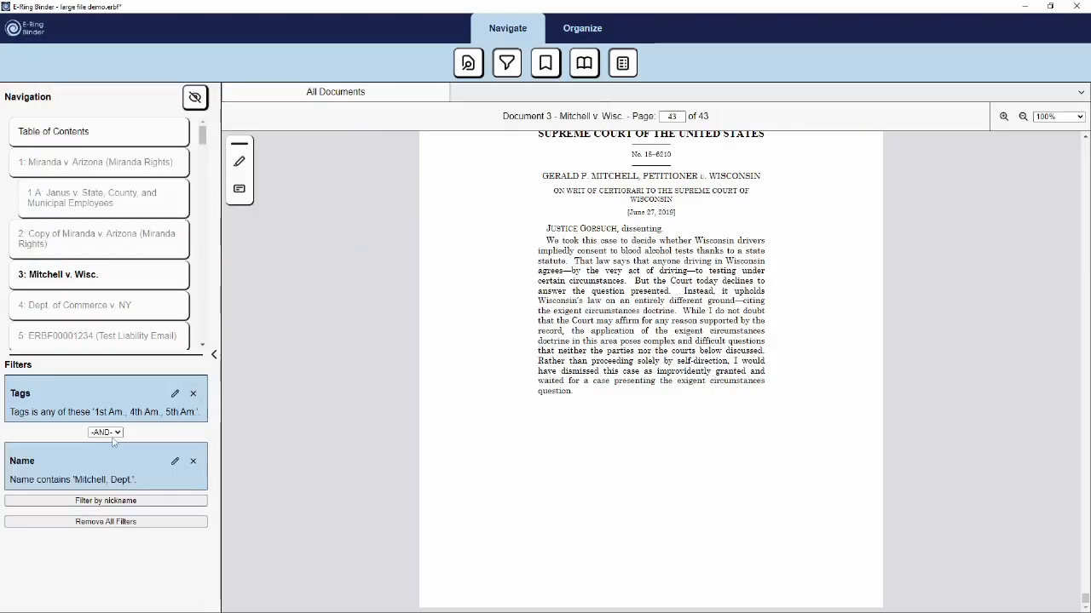
Combine the tags and name filters with OR and hide the inactive documents from the navigation list
{"action": "left_click", "coordinate": [106, 434]}
{"action": "left_click", "coordinate": [104, 464]}
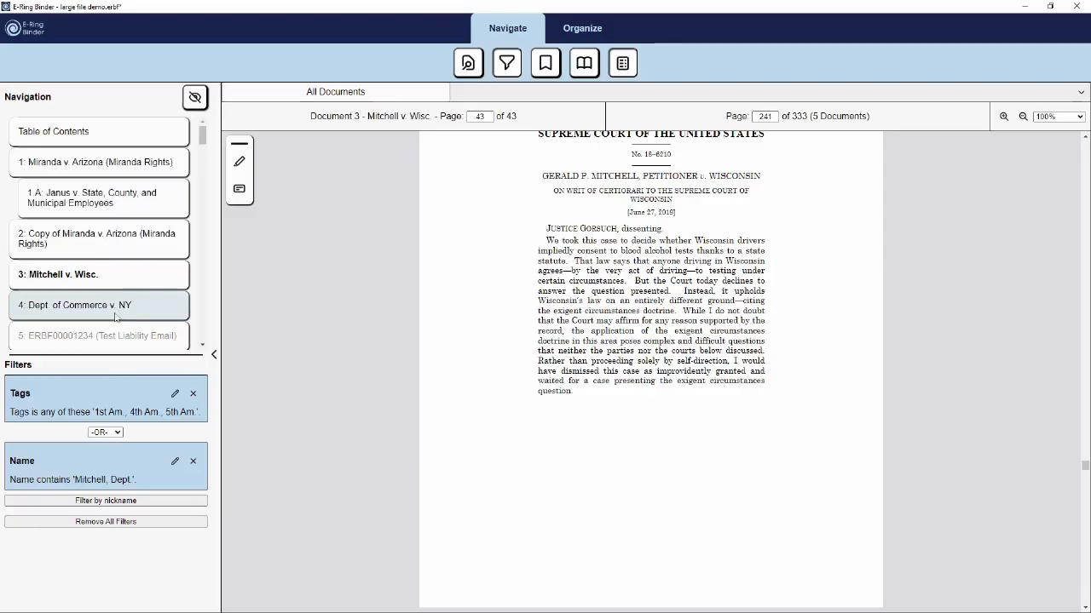
{"action": "scroll", "coordinate": [85, 328], "scroll_direction": "down", "scroll_amount": 2}
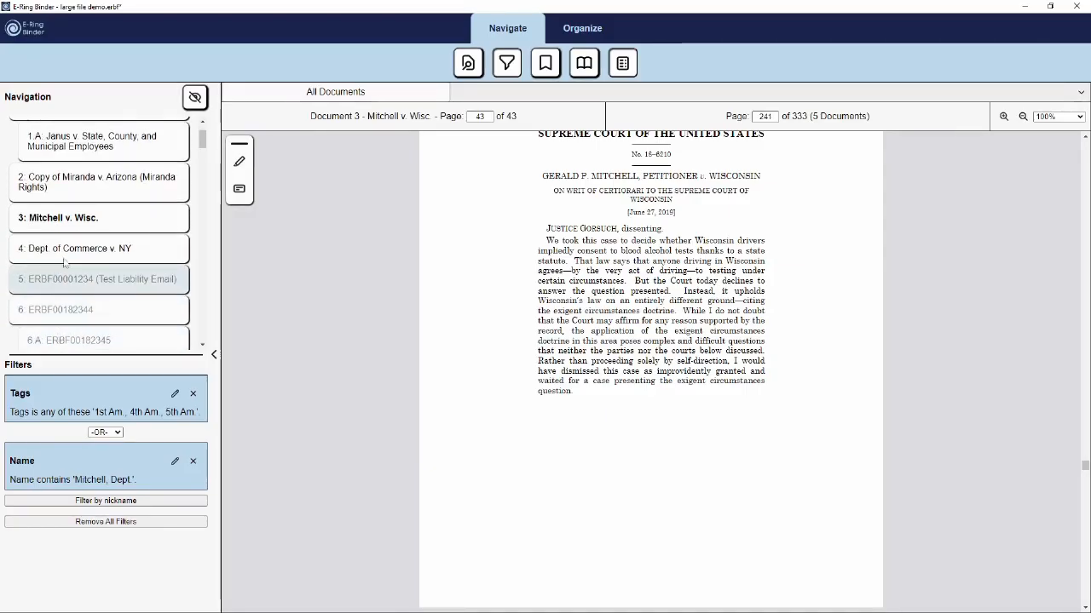
{"action": "left_click", "coordinate": [195, 98]}
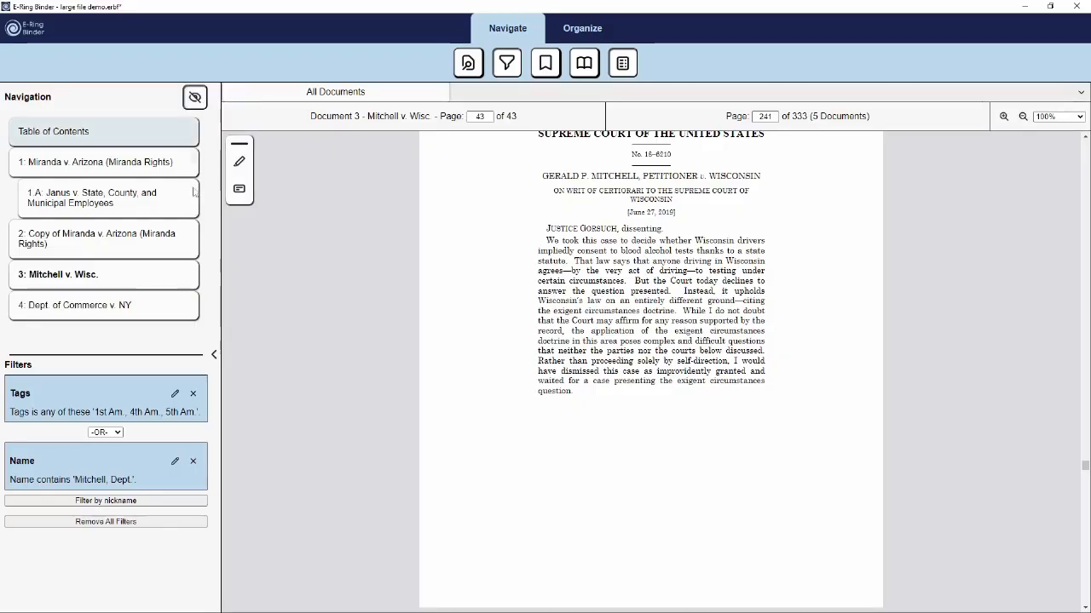
Change the tags filter's condition to Is set
{"action": "left_click", "coordinate": [175, 393]}
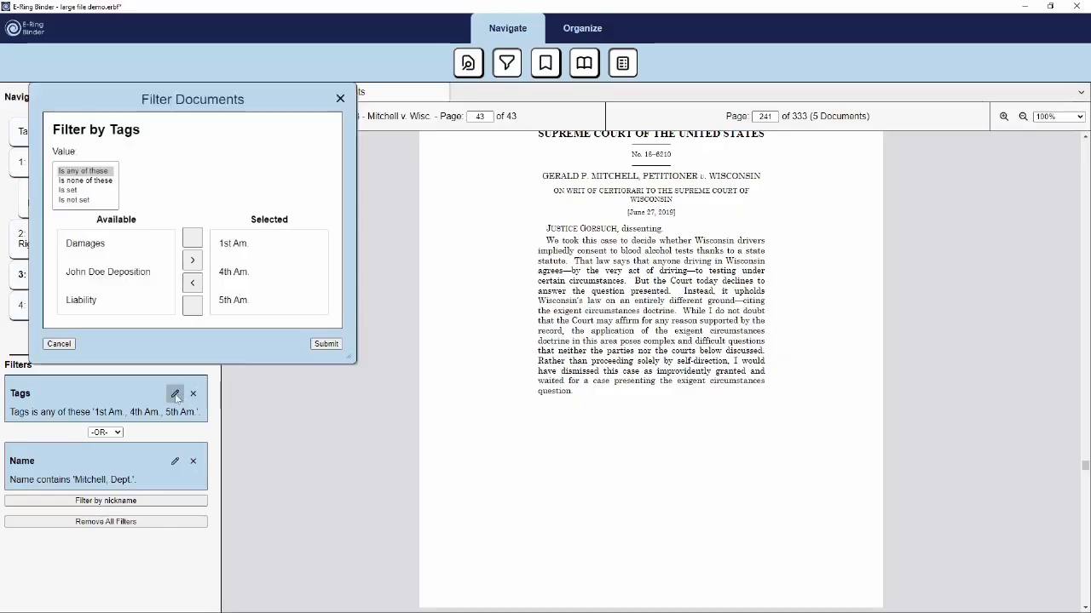
{"action": "left_click", "coordinate": [90, 190]}
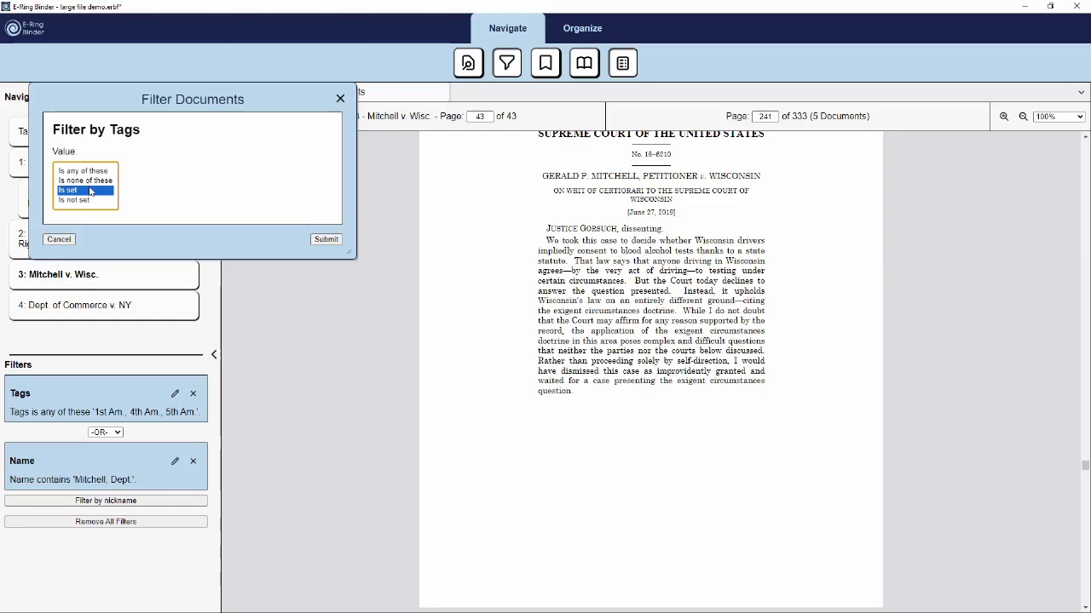
{"action": "left_click", "coordinate": [328, 239]}
Remove the name filter and clear all remaining filters
{"action": "left_click", "coordinate": [192, 461]}
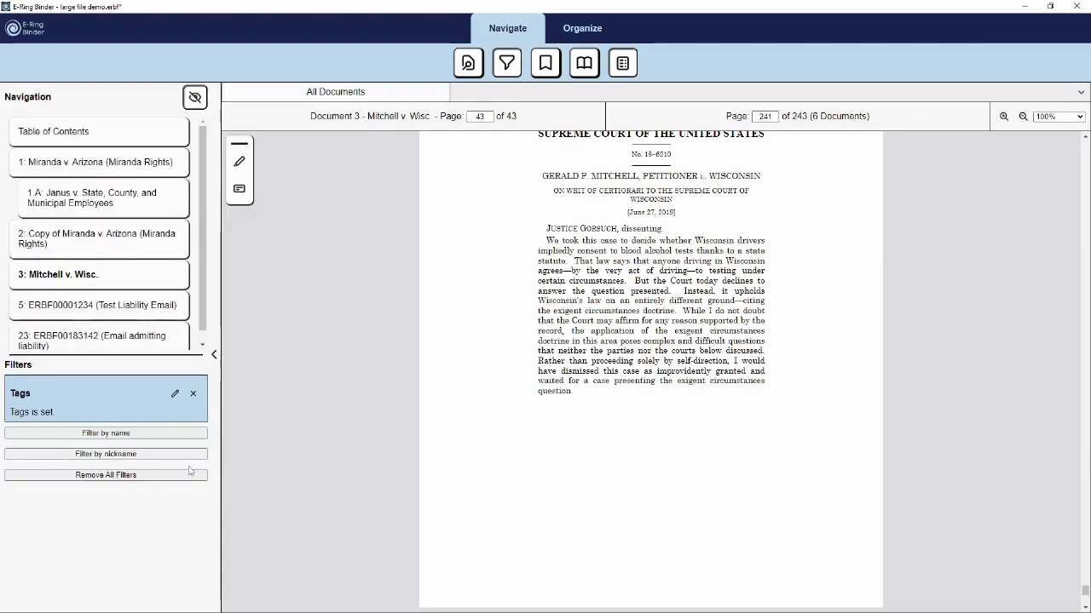
{"action": "left_click", "coordinate": [166, 476]}
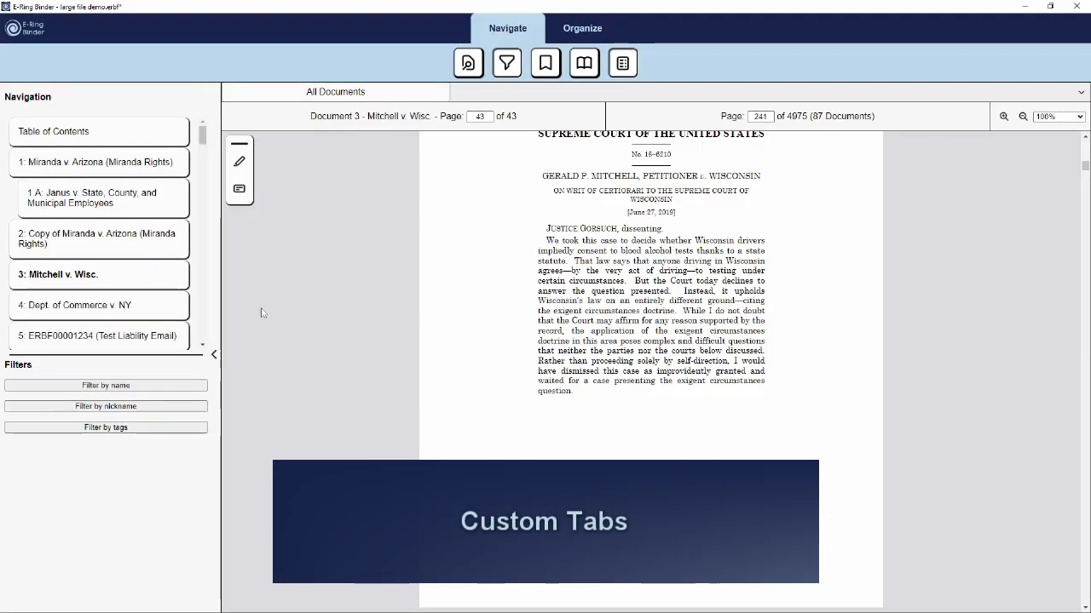
Open the currently displayed Mitchell v. Wisc. document in a new tab
{"action": "right_click", "coordinate": [108, 170]}
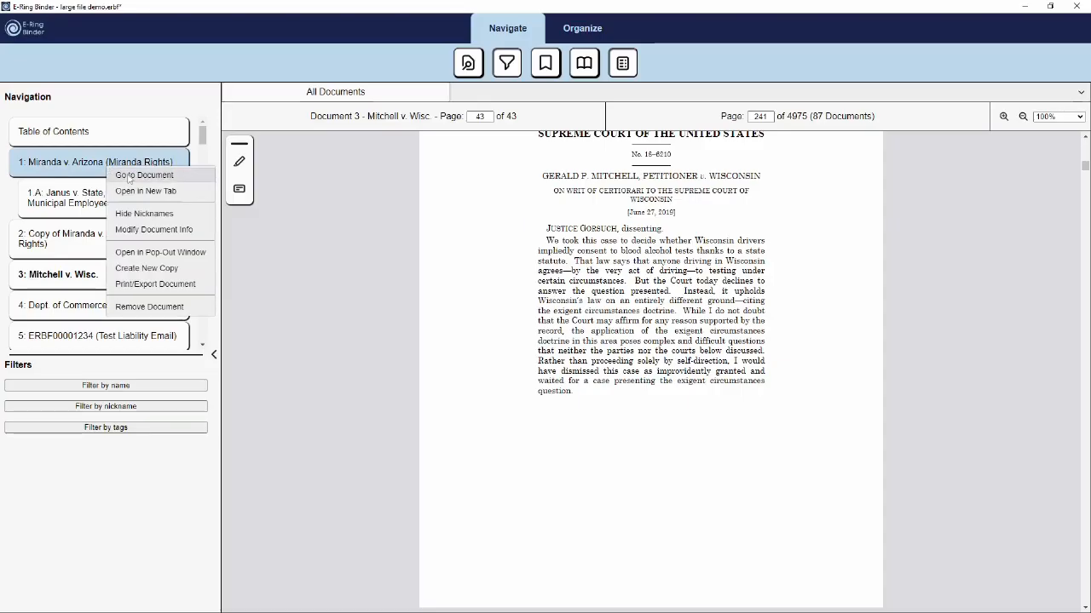
{"action": "right_click", "coordinate": [482, 211]}
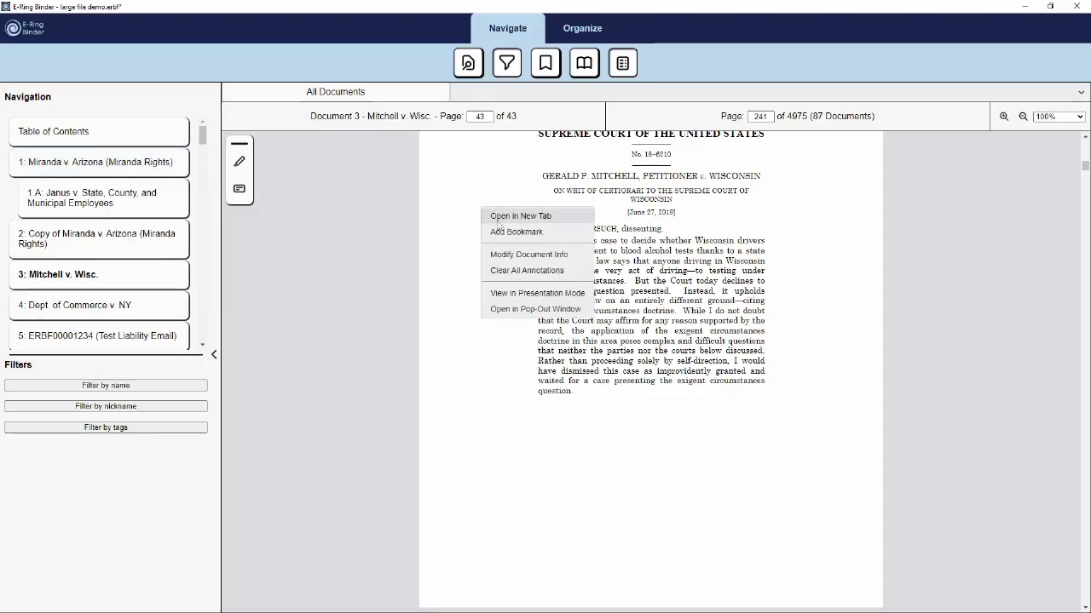
{"action": "left_click", "coordinate": [498, 218]}
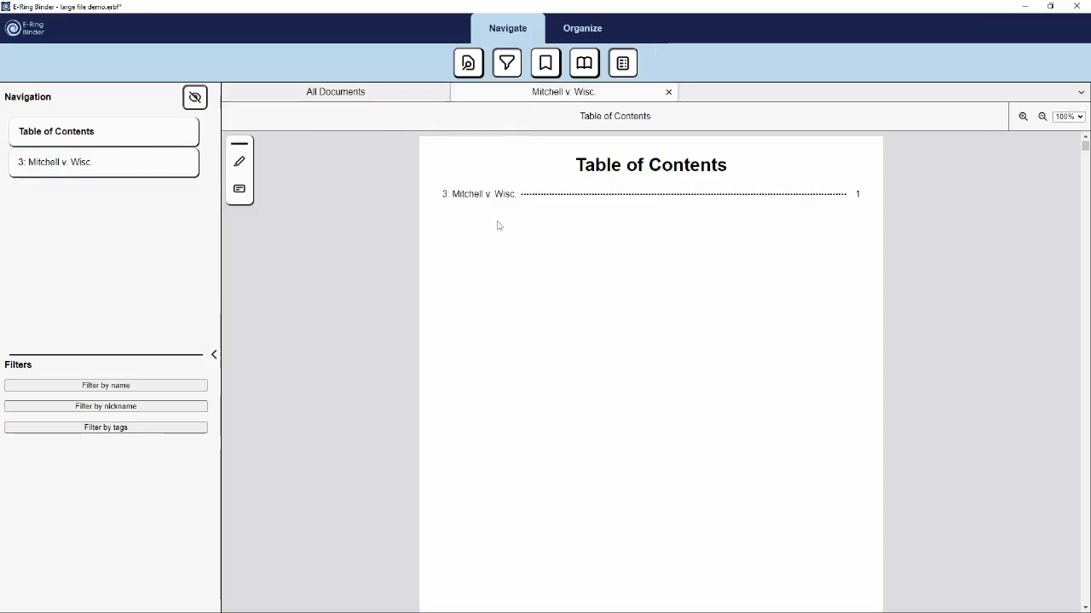
Show the inactive documents in the navigation list and open Miranda v. Arizona in its own new tab
{"action": "left_click", "coordinate": [197, 102]}
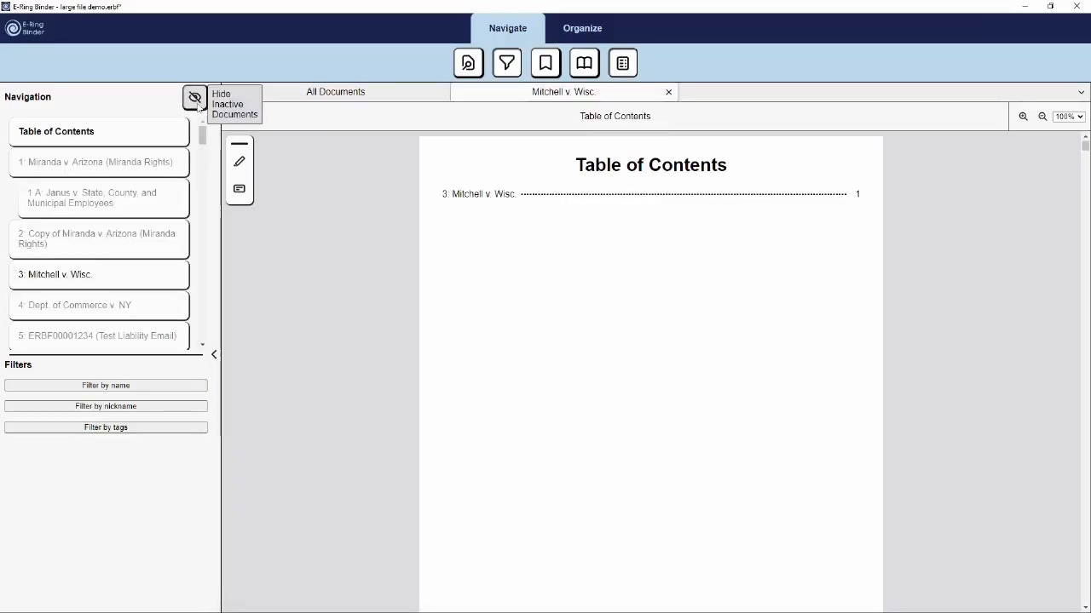
{"action": "right_click", "coordinate": [125, 168]}
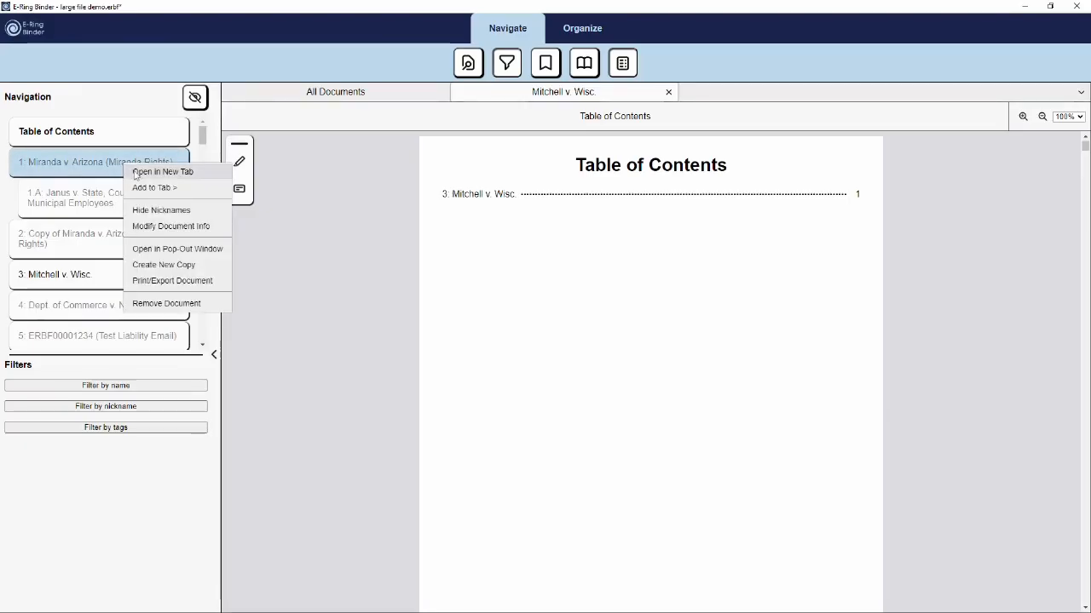
{"action": "left_click", "coordinate": [149, 104]}
{"action": "left_click", "coordinate": [530, 93]}
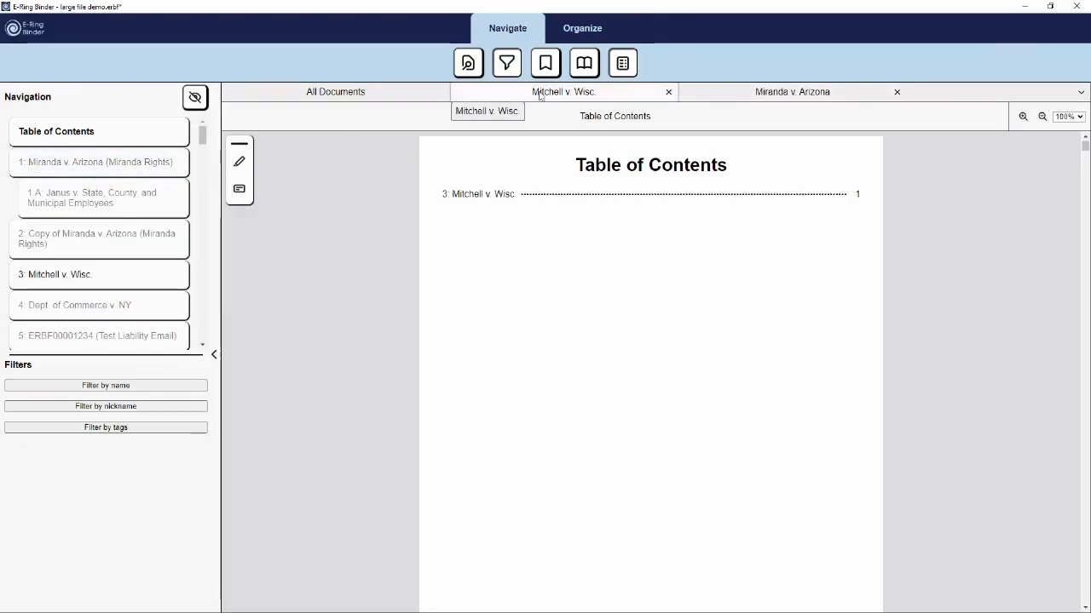
{"action": "left_click", "coordinate": [760, 91]}
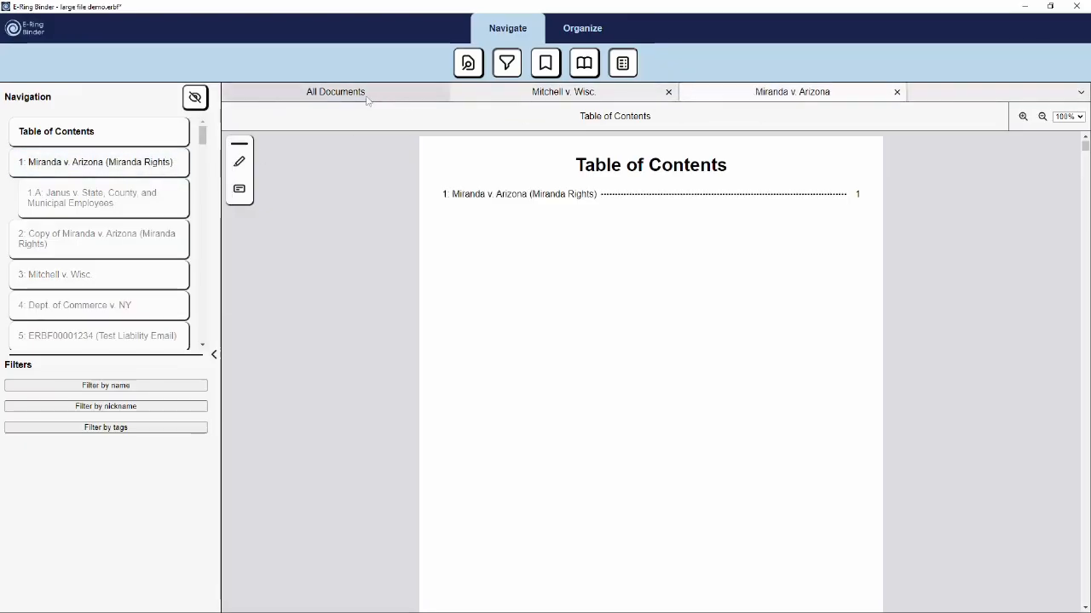
Rename the Mitchell v. Wisc. tab Damages and move it after the Miranda v. Arizona tab
{"action": "right_click", "coordinate": [558, 92]}
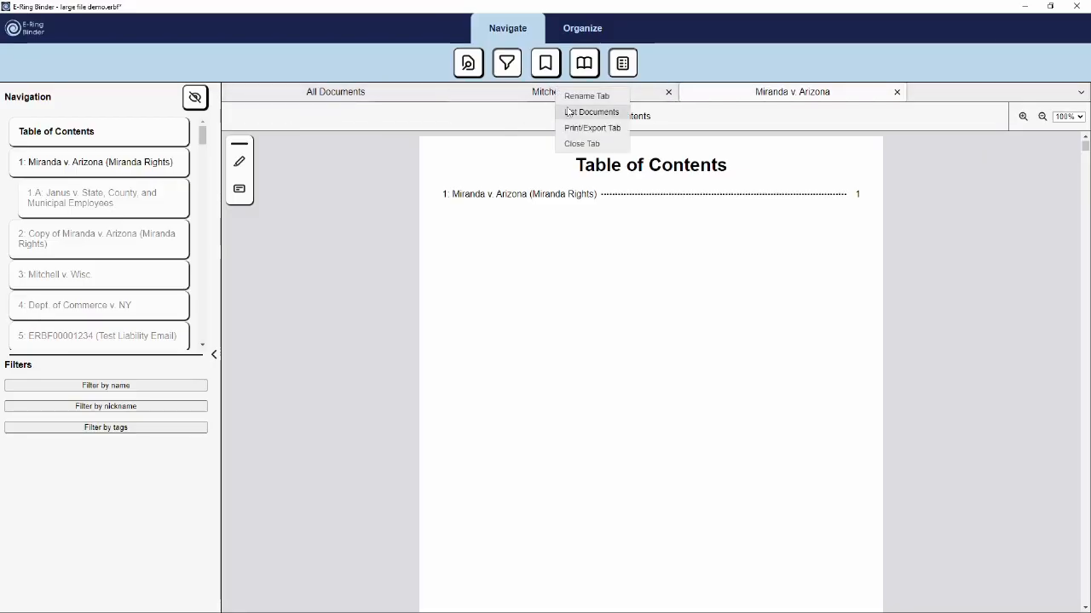
{"action": "left_click", "coordinate": [578, 96]}
{"action": "key", "text": "ctrl+a"}
{"action": "type", "text": "D"}
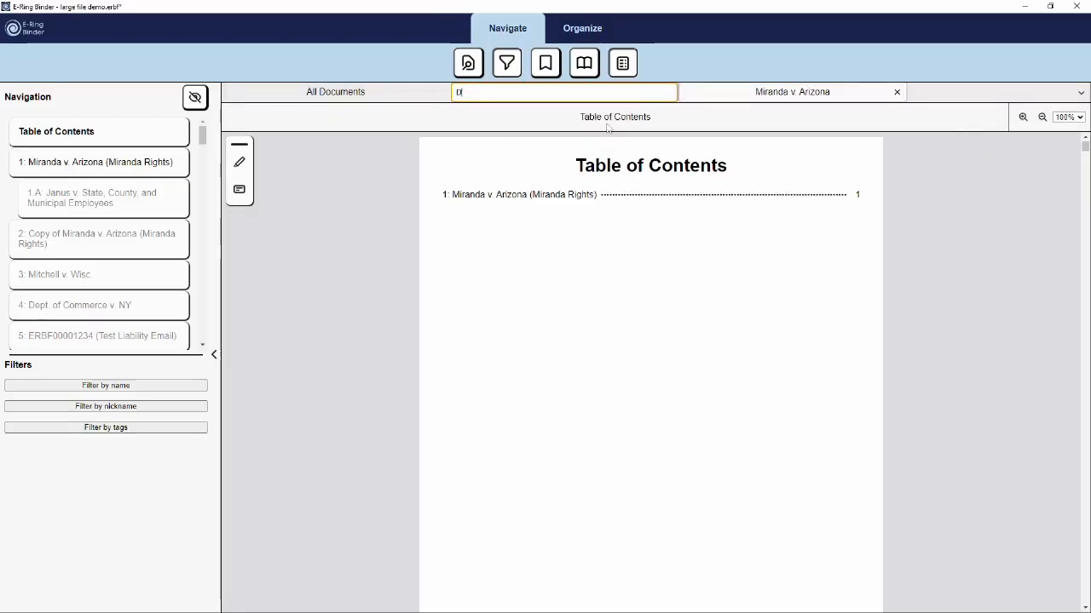
{"action": "type", "text": "amages"}
{"action": "key", "text": "Return"}
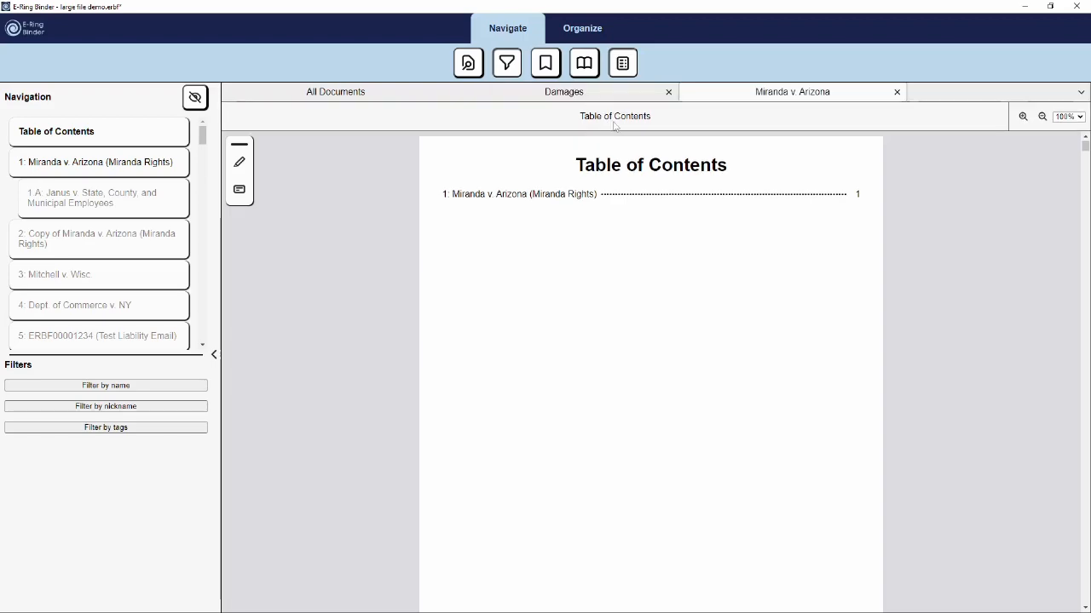
{"action": "left_click", "coordinate": [551, 100]}
{"action": "left_click", "coordinate": [844, 94]}
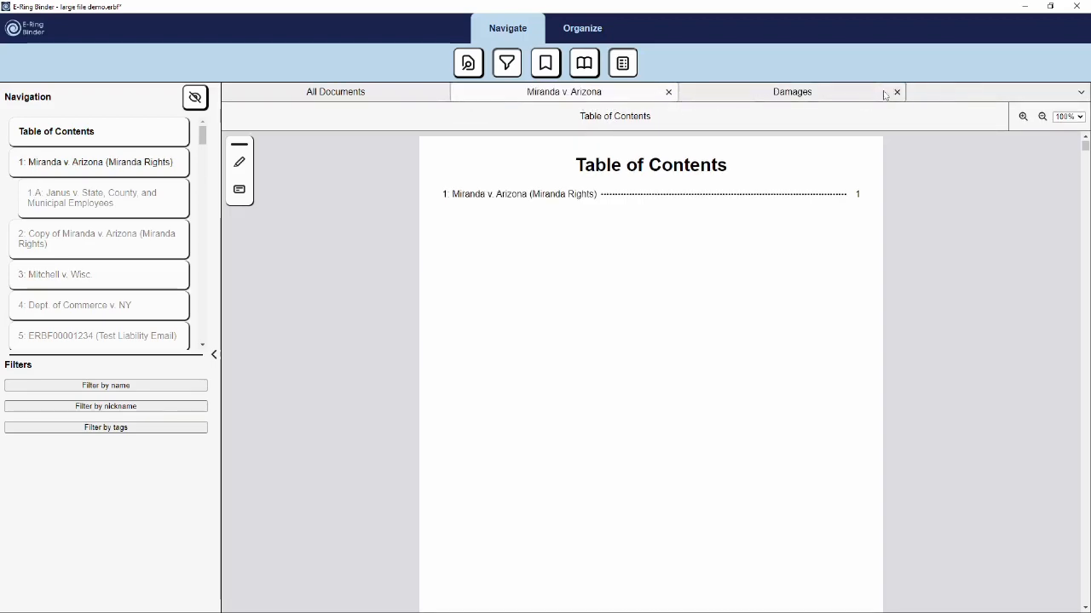
Switch between the All Documents, Miranda v. Arizona and Damages tabs, viewing the first pages of both custom tabs' documents
{"action": "left_click", "coordinate": [338, 93]}
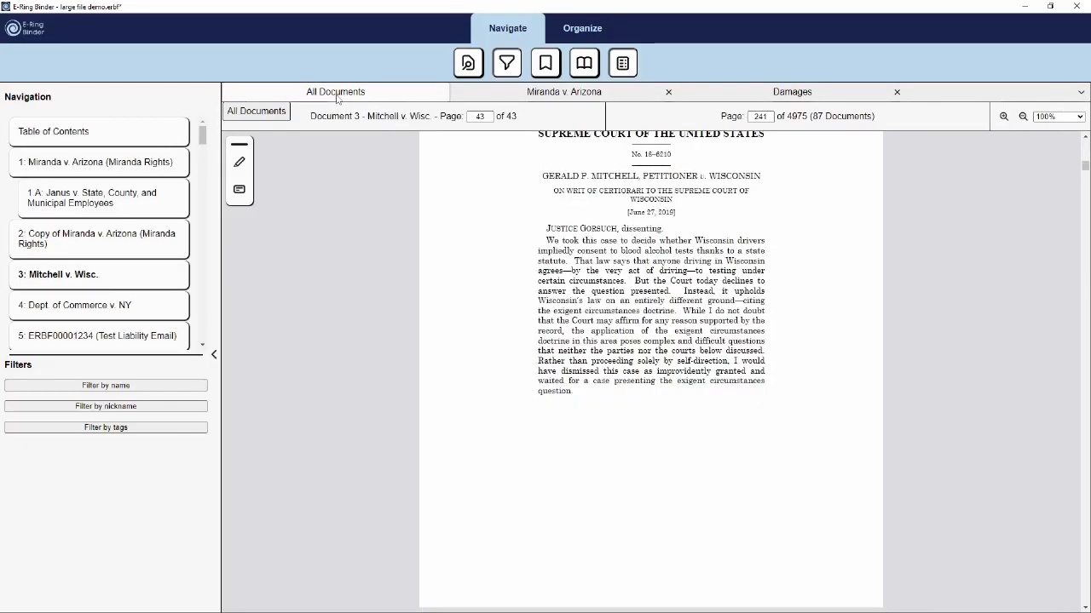
{"action": "left_click", "coordinate": [535, 96]}
{"action": "left_click", "coordinate": [536, 198]}
{"action": "scroll", "coordinate": [531, 336], "scroll_direction": "down", "scroll_amount": 5}
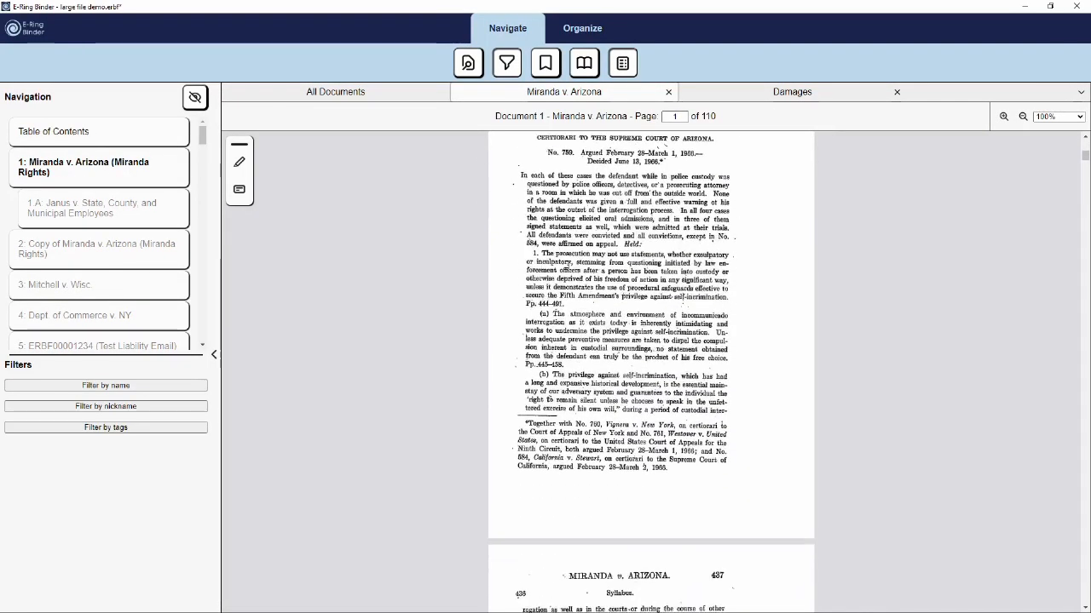
{"action": "left_click", "coordinate": [750, 95]}
{"action": "scroll", "coordinate": [665, 346], "scroll_direction": "down", "scroll_amount": 10}
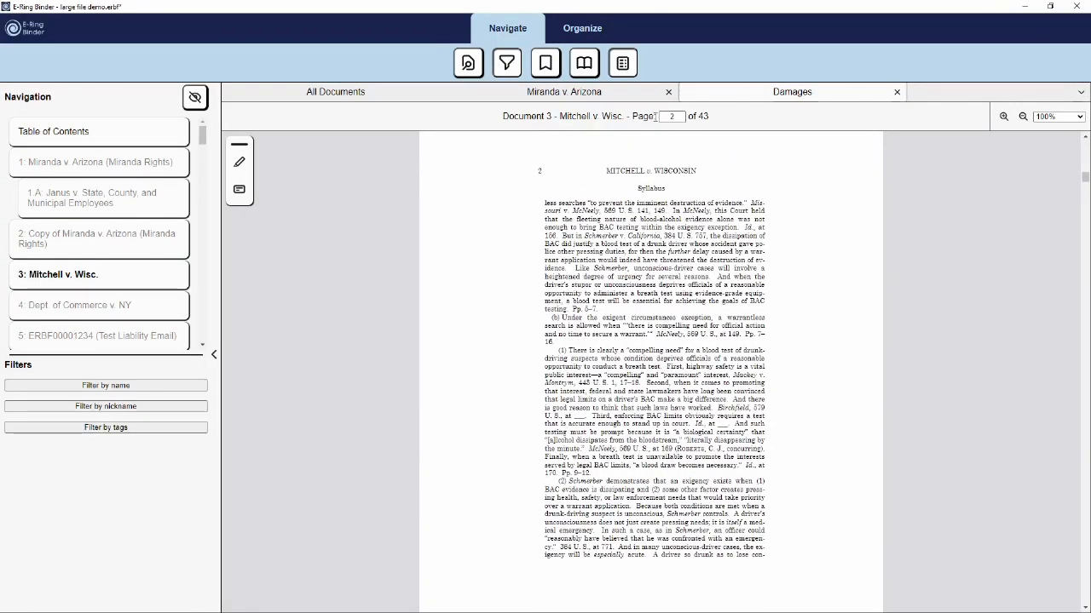
{"action": "left_click", "coordinate": [630, 93]}
{"action": "left_click", "coordinate": [707, 94]}
{"action": "left_click", "coordinate": [609, 95]}
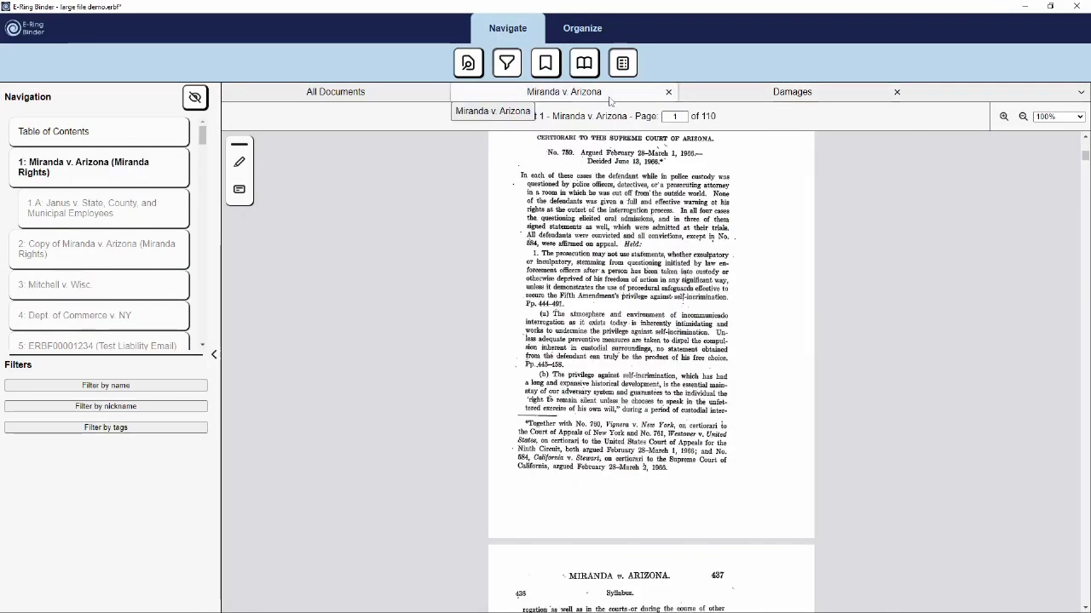
From all documents, open Janus v. State, County, and Municipal Employees in two separate new tabs
{"action": "right_click", "coordinate": [127, 198]}
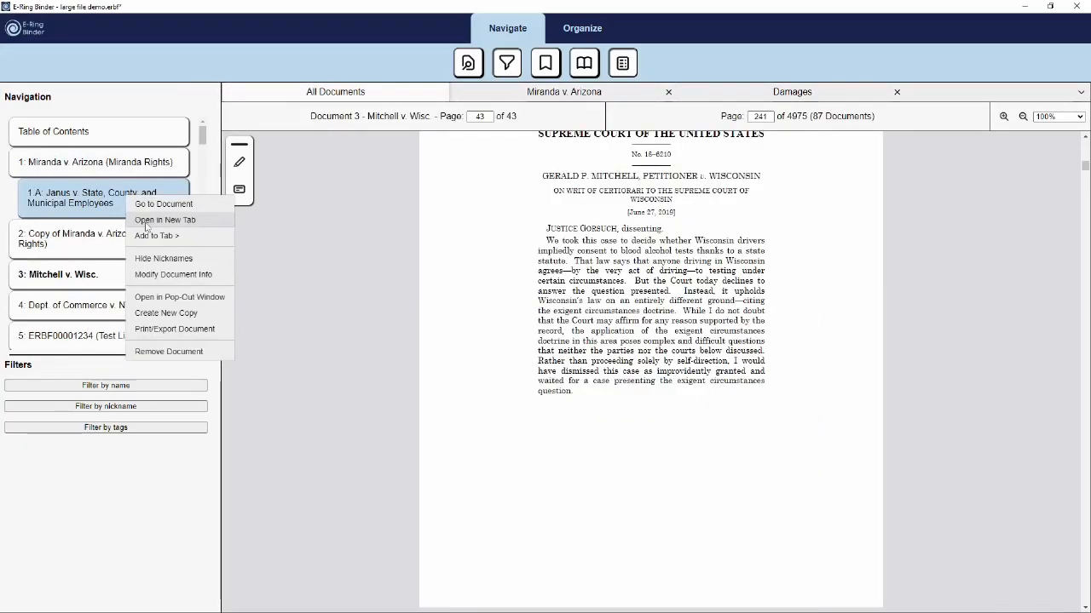
{"action": "left_click", "coordinate": [147, 222]}
{"action": "right_click", "coordinate": [110, 198]}
{"action": "left_click", "coordinate": [140, 220]}
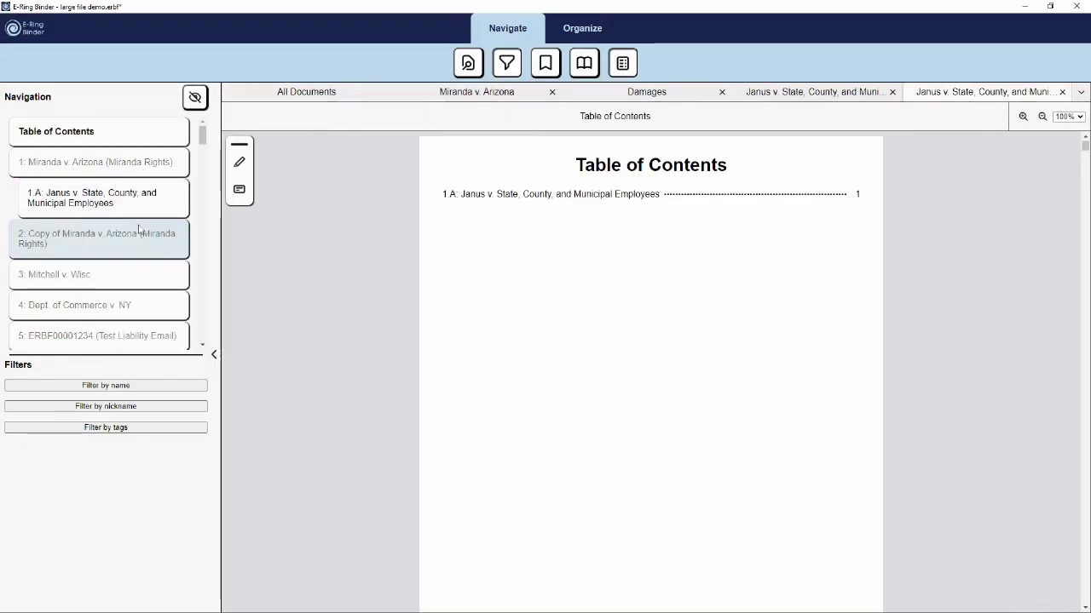
Show the bookmarks and open Kagan Dissent in the second Janus v. State tab and Start of Opinion in the first
{"action": "left_click", "coordinate": [545, 64]}
{"action": "left_click", "coordinate": [86, 267]}
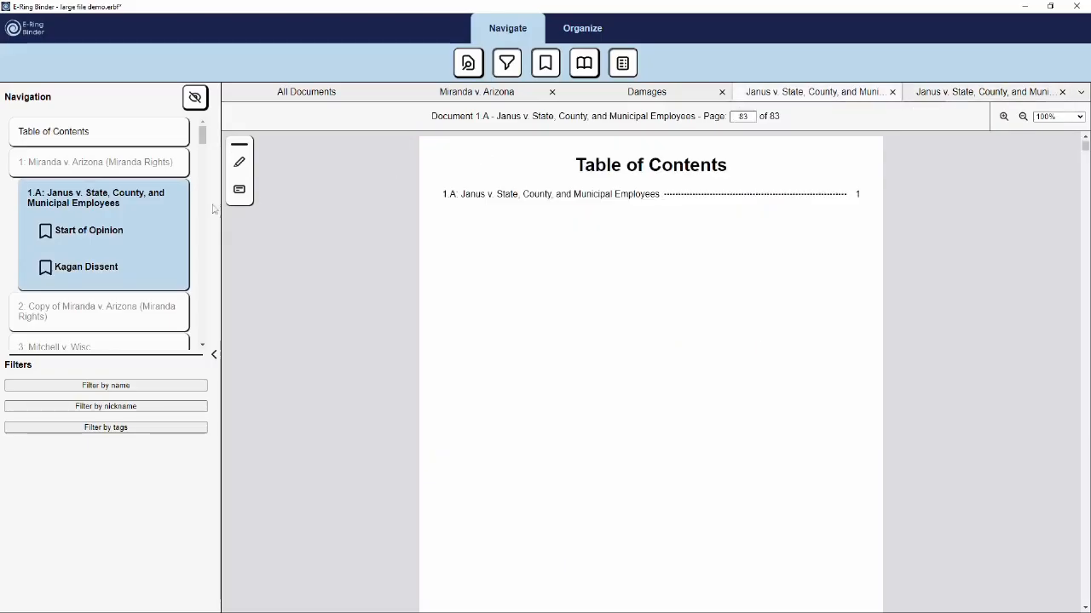
{"action": "left_click", "coordinate": [101, 231]}
Switch back and forth between the two Janus v. State tabs to compare the bookmarked pages
{"action": "left_click", "coordinate": [982, 97]}
{"action": "left_click", "coordinate": [814, 92]}
{"action": "left_click", "coordinate": [979, 92]}
{"action": "left_click", "coordinate": [813, 92]}
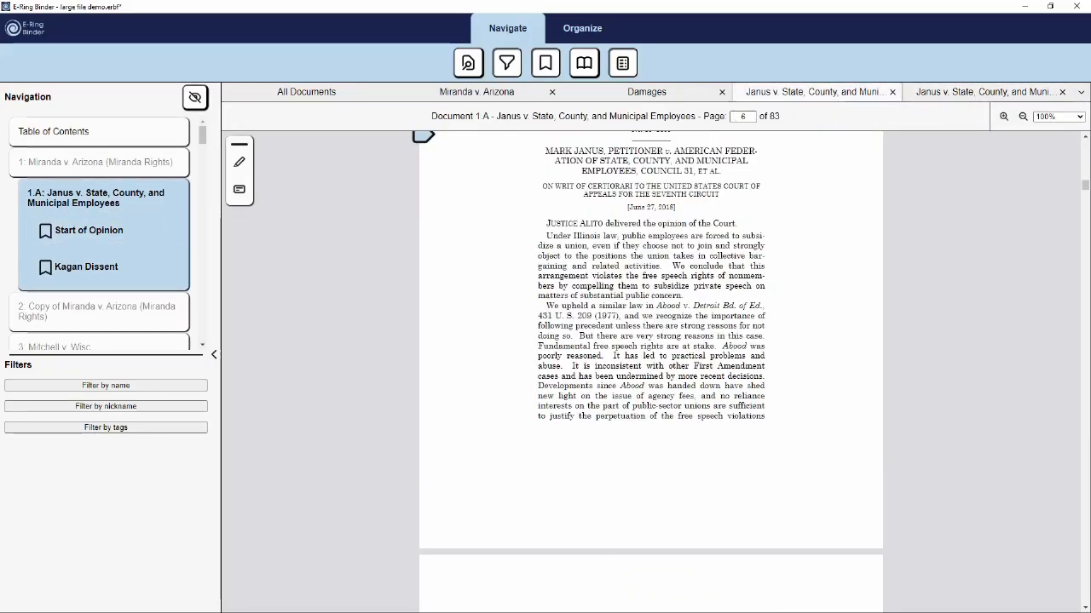
Add Miranda v. Arizona and Copy of Miranda v. Arizona to the Damages tab and open that tab
{"action": "right_click", "coordinate": [141, 165]}
{"action": "mouse_move", "coordinate": [168, 191]}
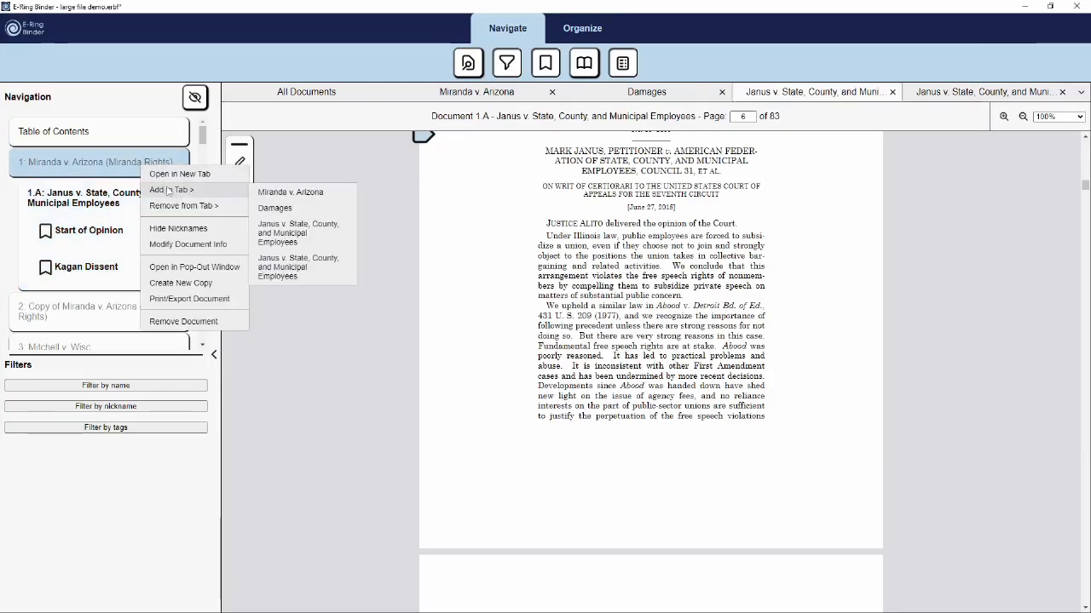
{"action": "left_click", "coordinate": [274, 208]}
{"action": "right_click", "coordinate": [71, 317]}
{"action": "mouse_move", "coordinate": [100, 335]}
{"action": "left_click", "coordinate": [222, 354]}
{"action": "left_click", "coordinate": [649, 99]}
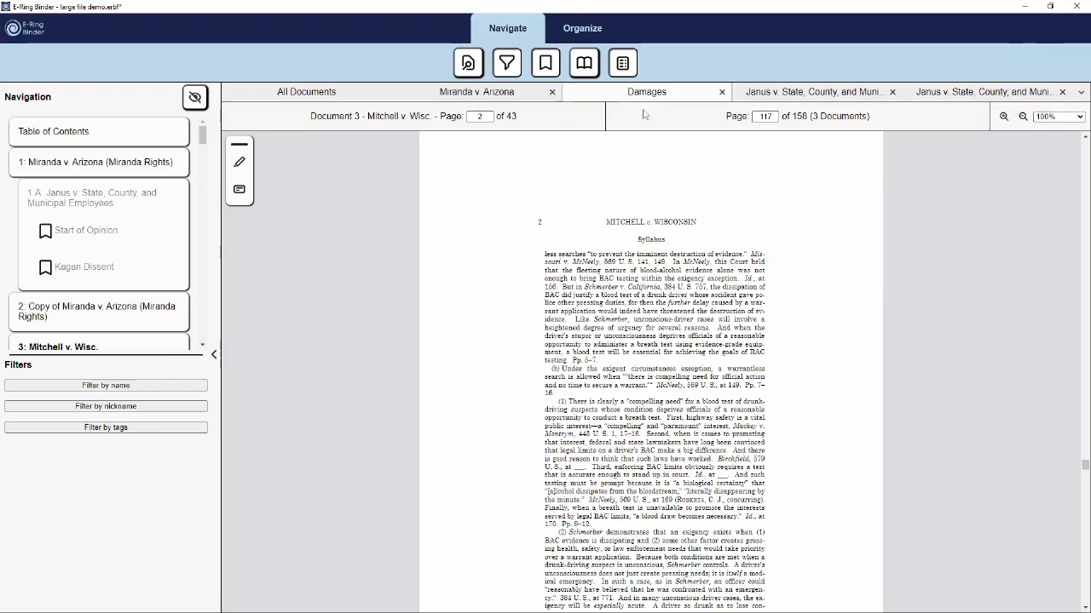
Add Dept. of Commerce v. NY to the Damages tab
{"action": "scroll", "coordinate": [86, 320], "scroll_direction": "down", "scroll_amount": 1}
{"action": "right_click", "coordinate": [88, 317]}
{"action": "mouse_move", "coordinate": [139, 340]}
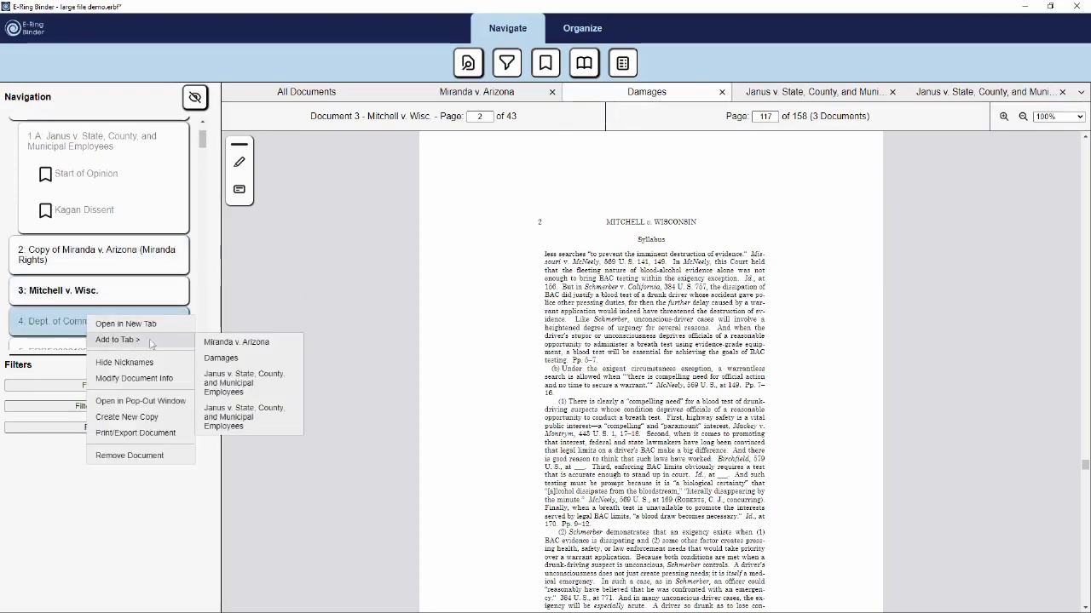
{"action": "left_click", "coordinate": [221, 358]}
Check the options for removing Mitchell v. Wisc. from a custom tab
{"action": "right_click", "coordinate": [130, 294]}
{"action": "mouse_move", "coordinate": [179, 356]}
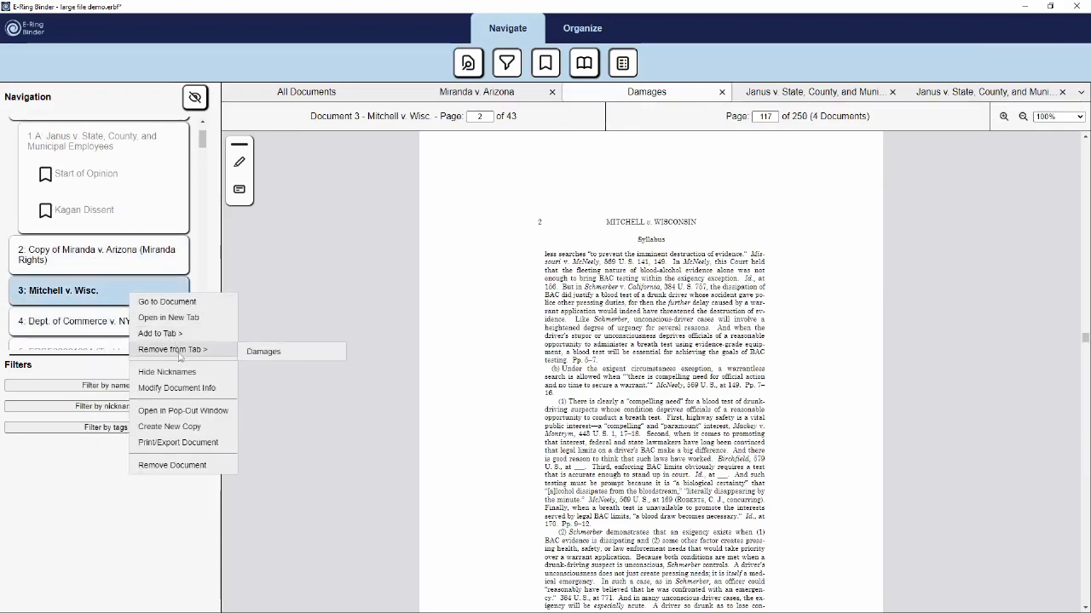
{"action": "left_click", "coordinate": [260, 351]}
List the documents in the Damages tab and move the list window over the document page
{"action": "right_click", "coordinate": [665, 96]}
{"action": "left_click", "coordinate": [683, 117]}
{"action": "left_click_drag", "start_coordinate": [297, 130], "coordinate": [609, 181]}
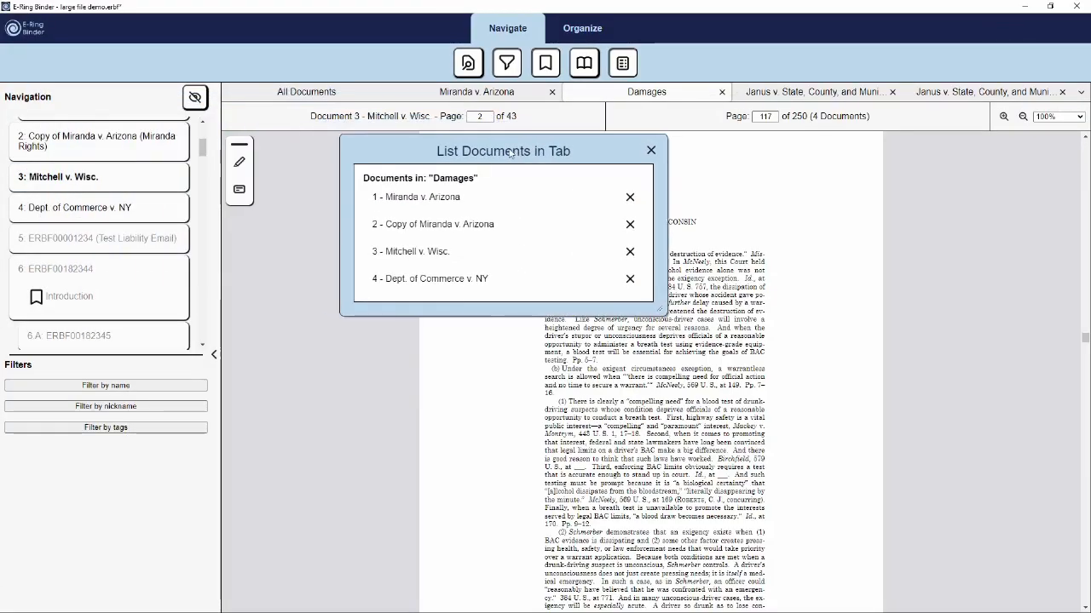
Remove Copy of Miranda v. Arizona, Dept. of Commerce v. NY, Mitchell v. Wisc. and Miranda v. Arizona from the Damages tab and close the list
{"action": "left_click", "coordinate": [630, 225]}
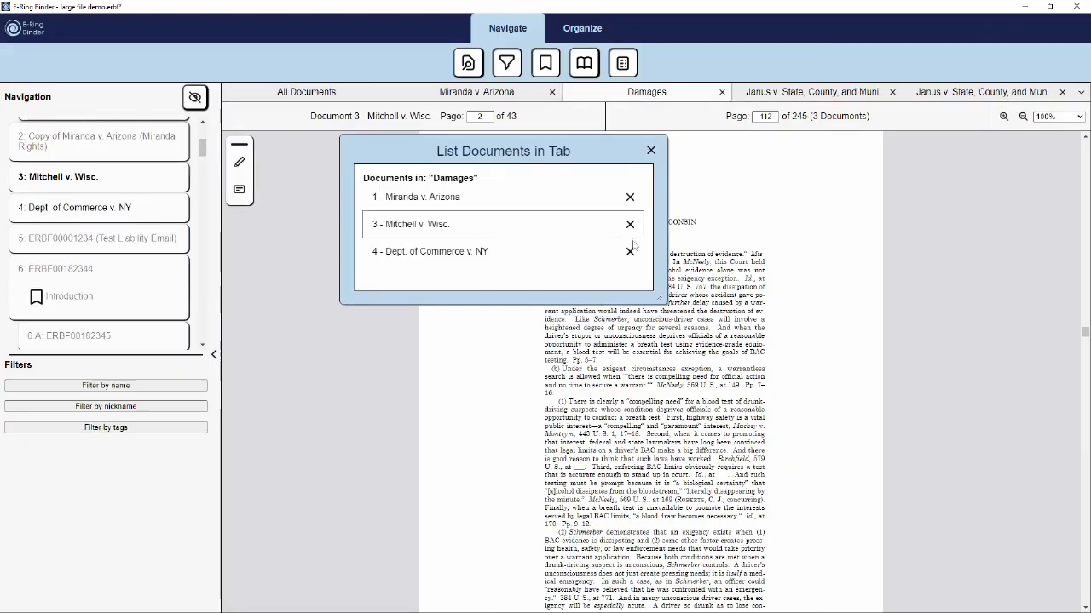
{"action": "left_click", "coordinate": [630, 252]}
{"action": "left_click", "coordinate": [629, 225]}
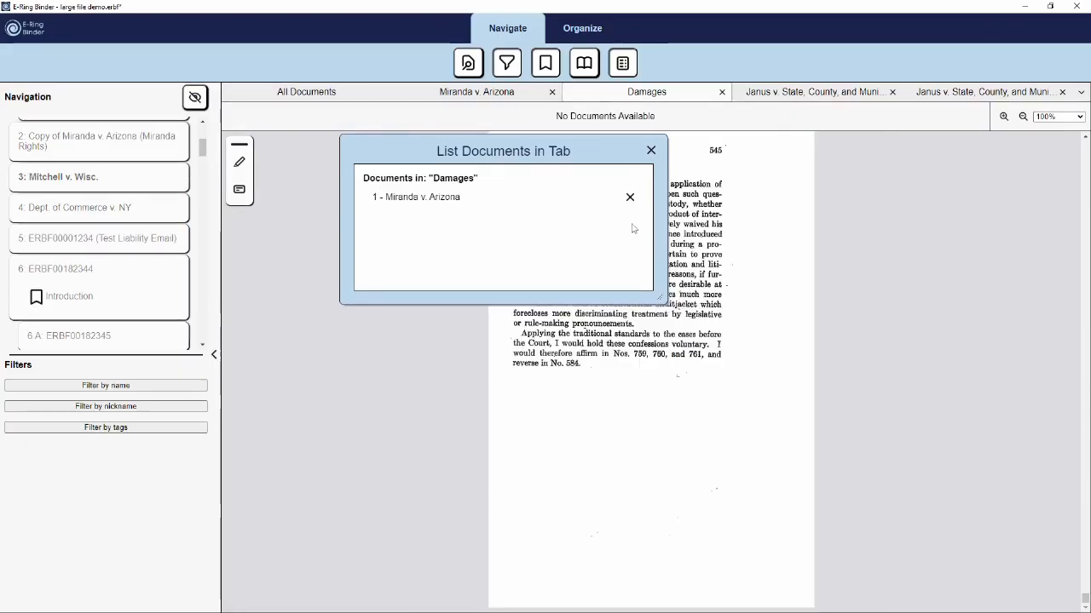
{"action": "left_click", "coordinate": [630, 200]}
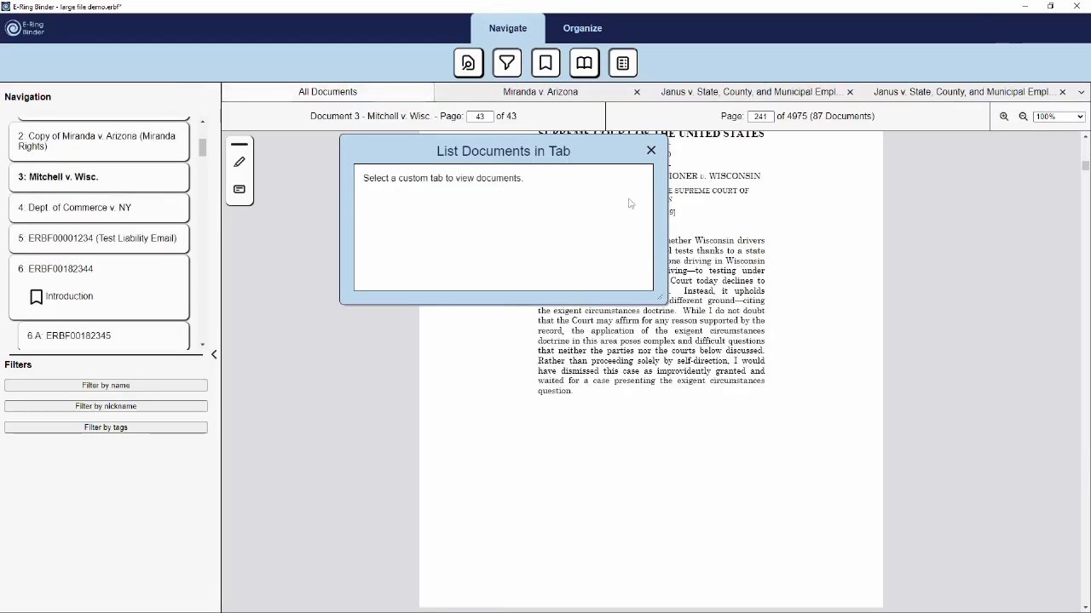
{"action": "left_click", "coordinate": [651, 152]}
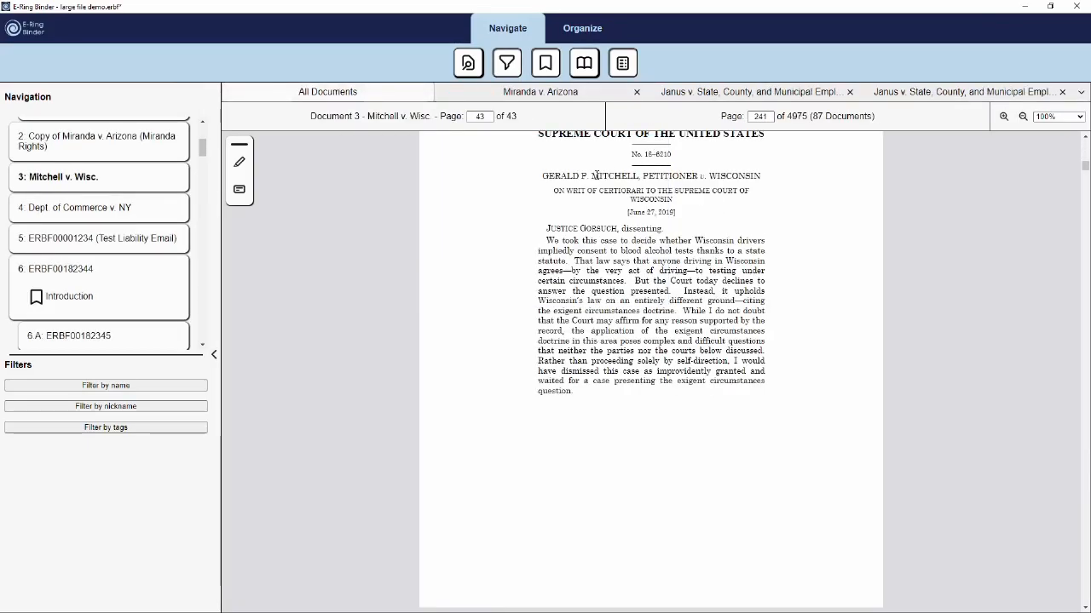